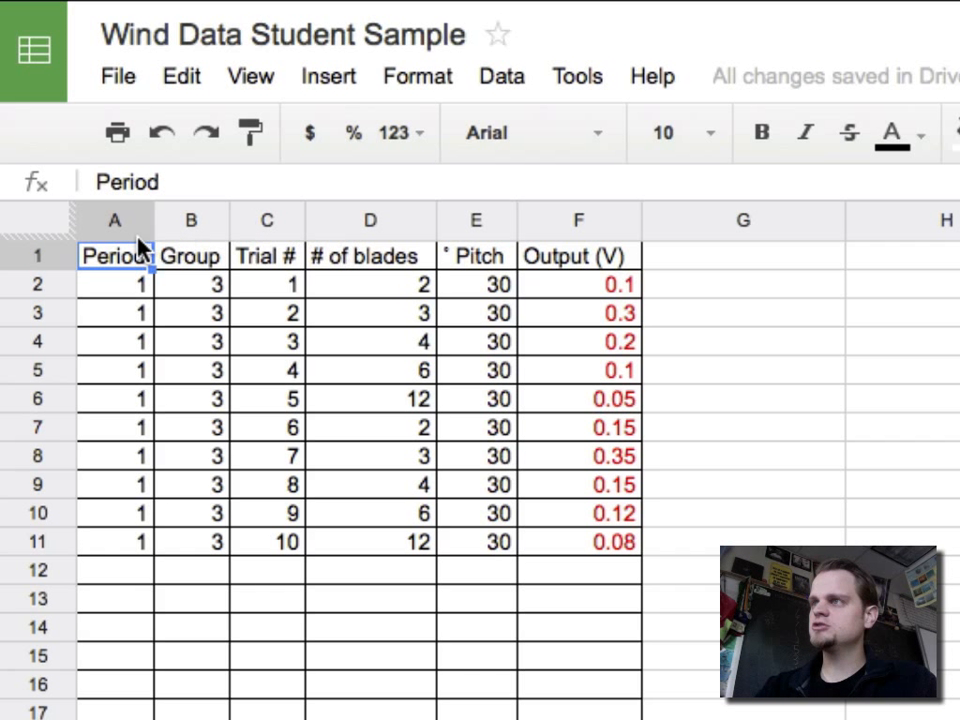
Examine the Period, Group, Trial # and # of blades columns, going through the blade counts row by row.
click(113, 222)
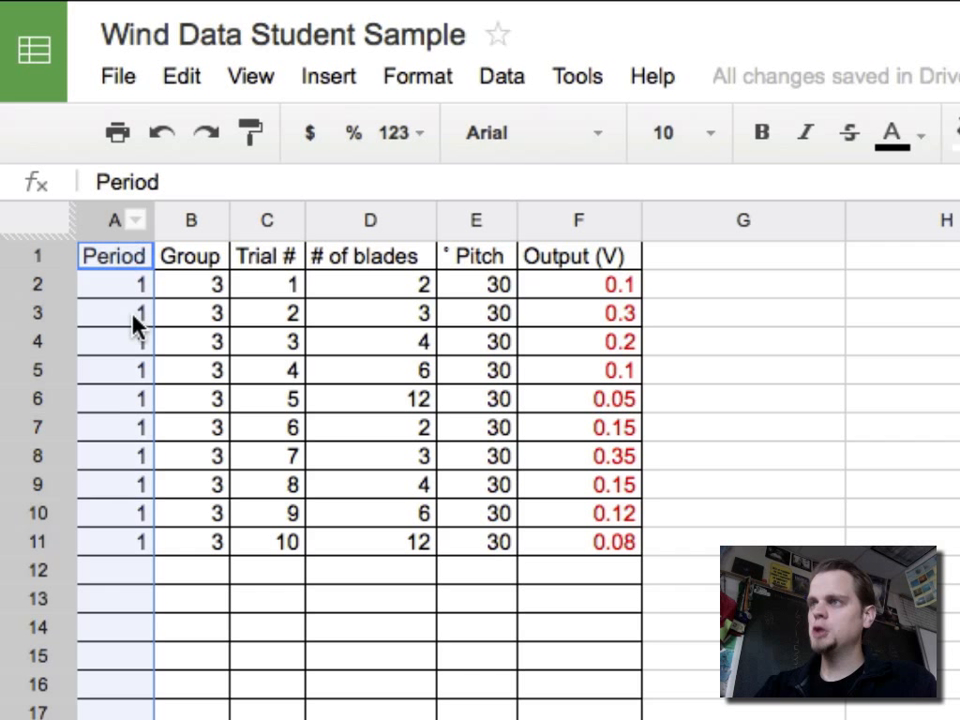
click(189, 221)
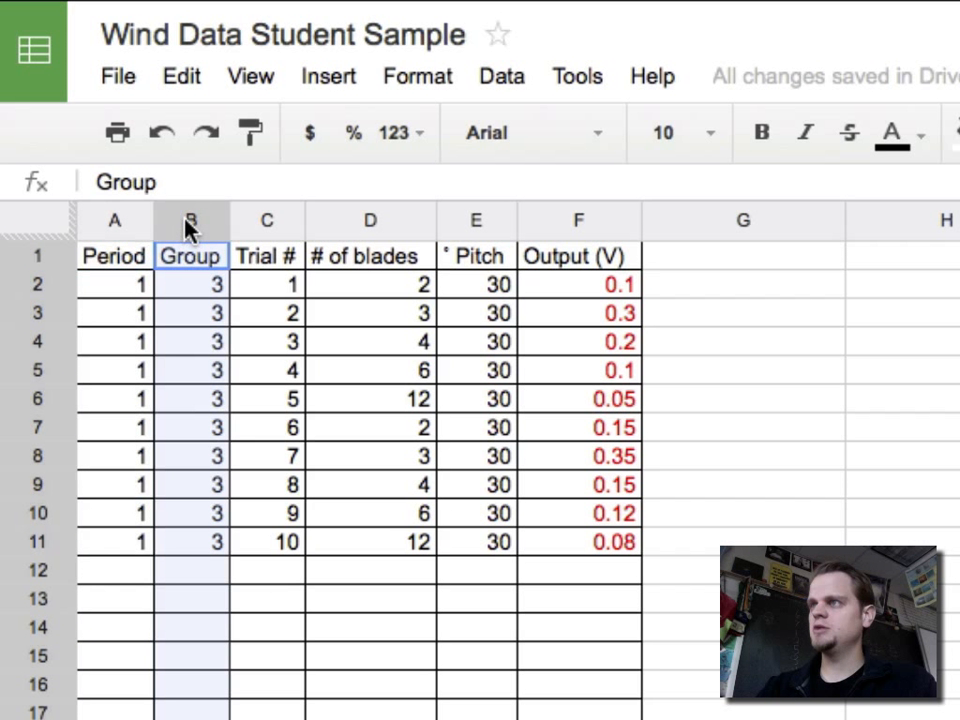
click(272, 224)
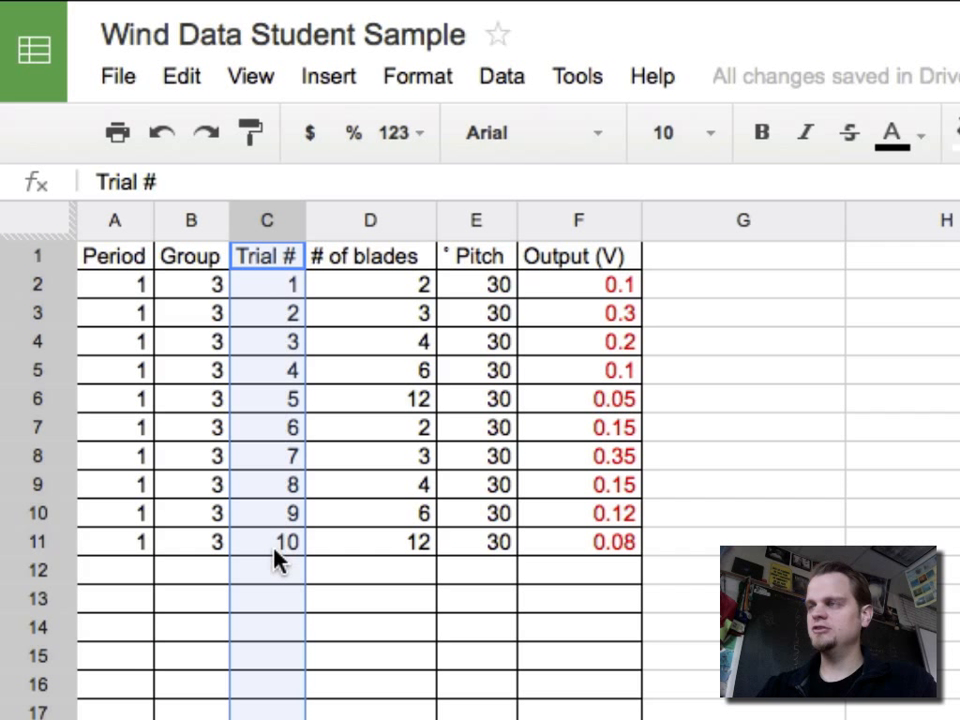
click(366, 220)
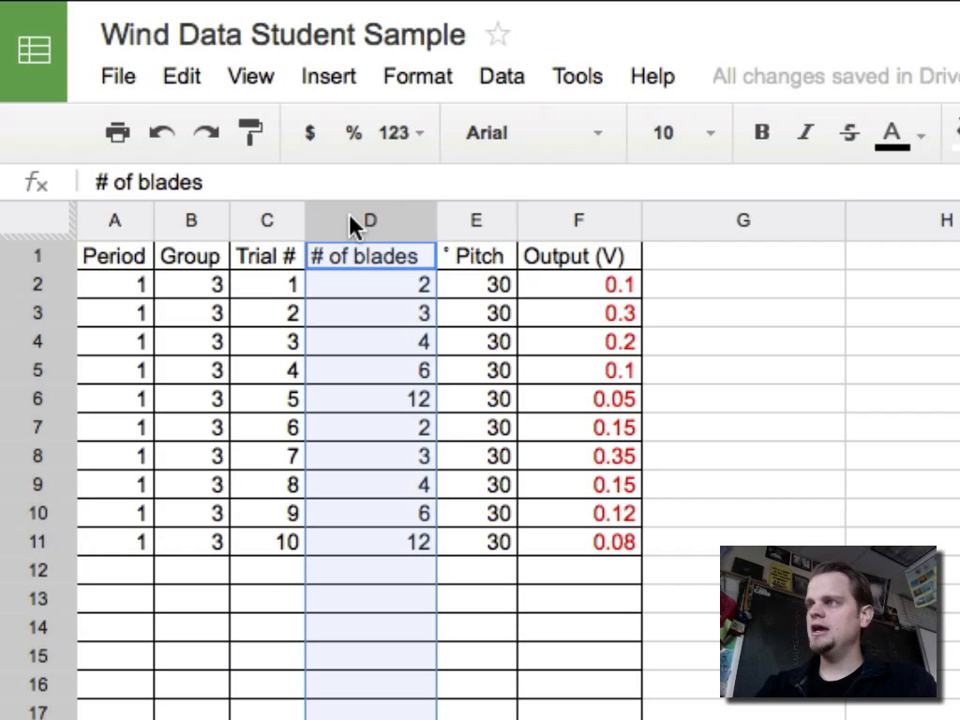
click(362, 305)
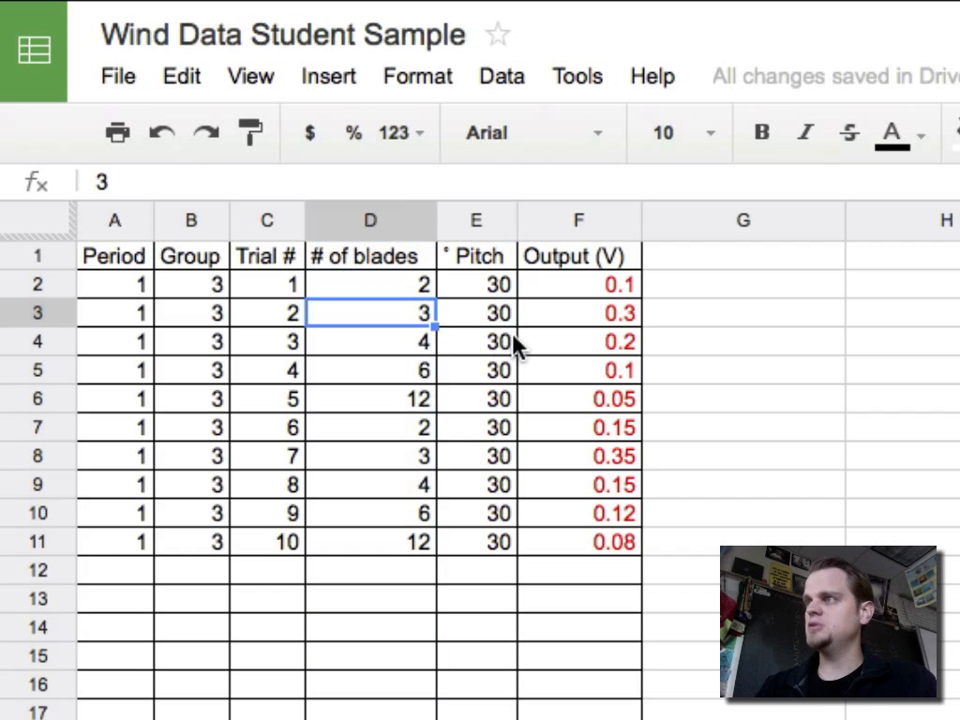
click(386, 287)
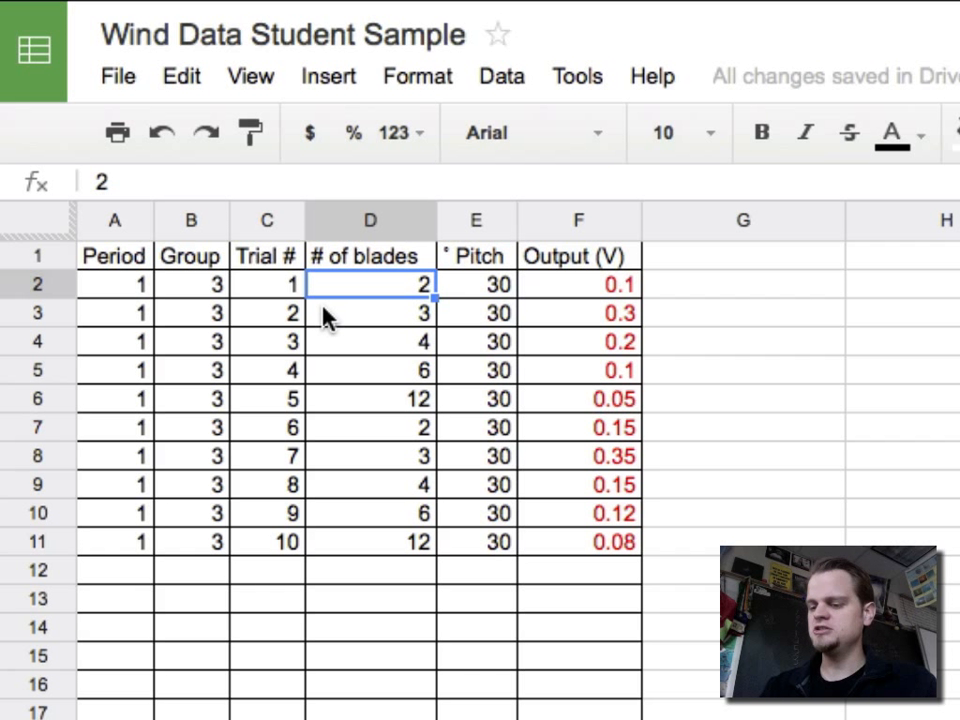
key(Down)
key(Down)
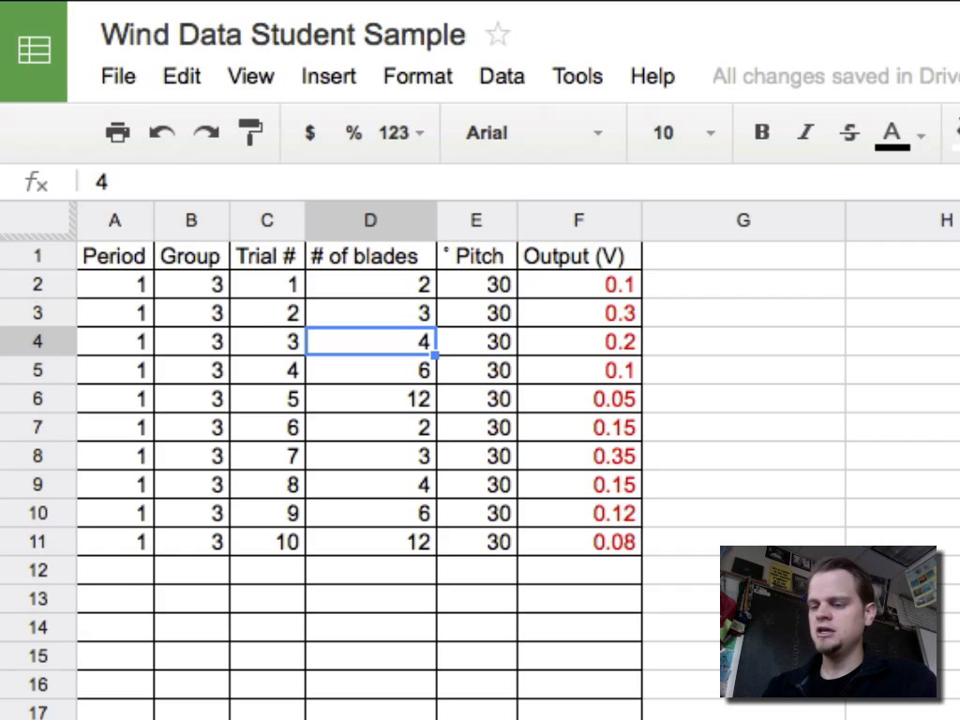
key(Down)
key(Down)
key(Down)
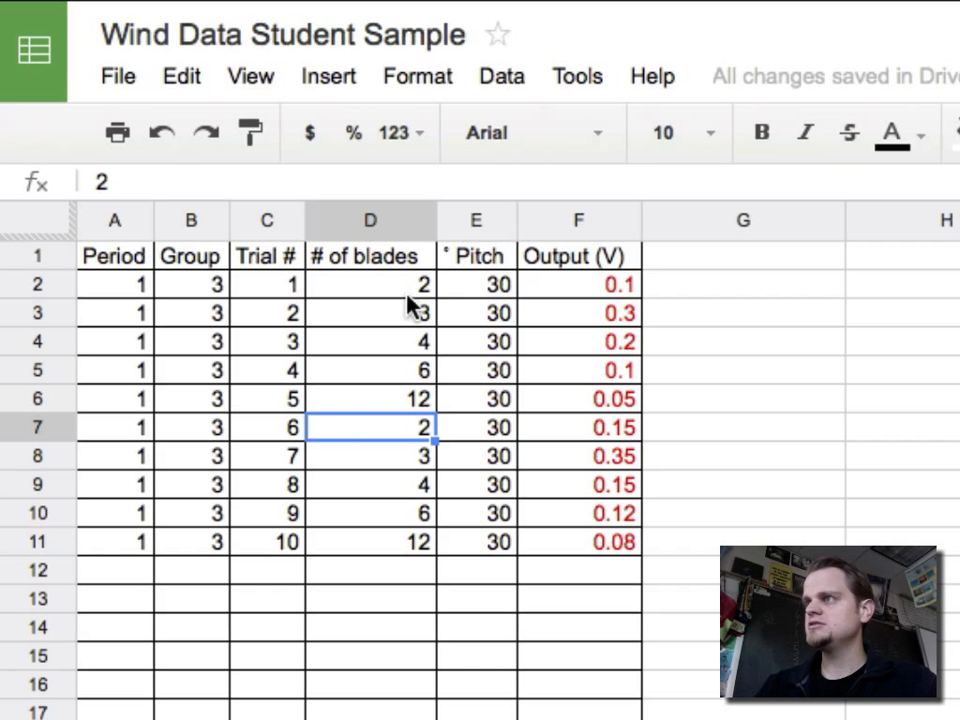
click(398, 258)
click(377, 227)
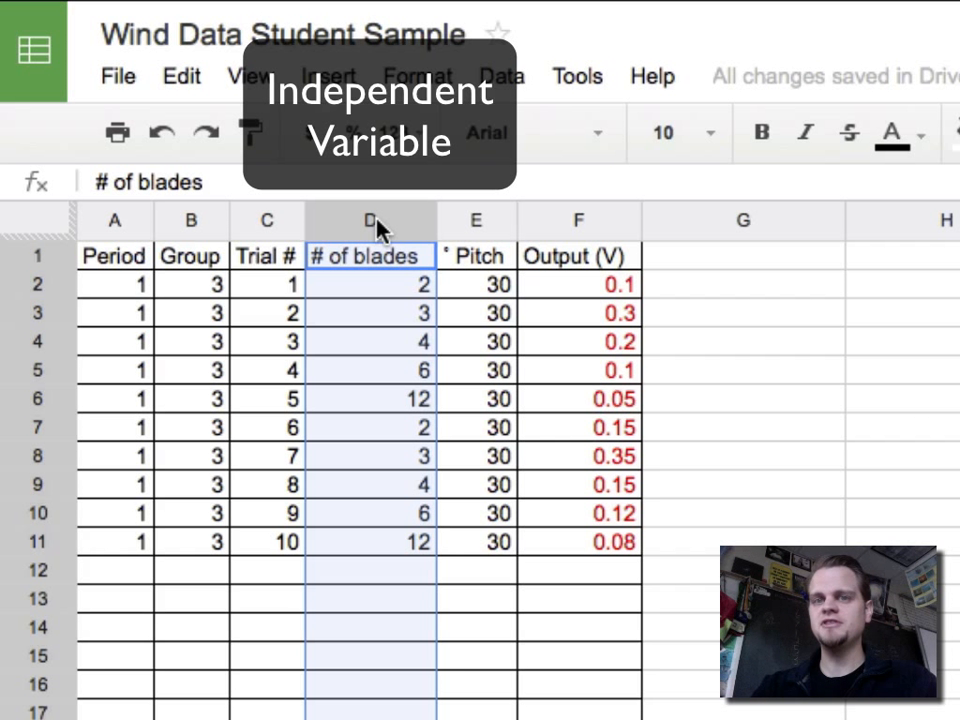
Examine the ° Pitch column and compare the # of blades column with the Output (V) column.
click(477, 224)
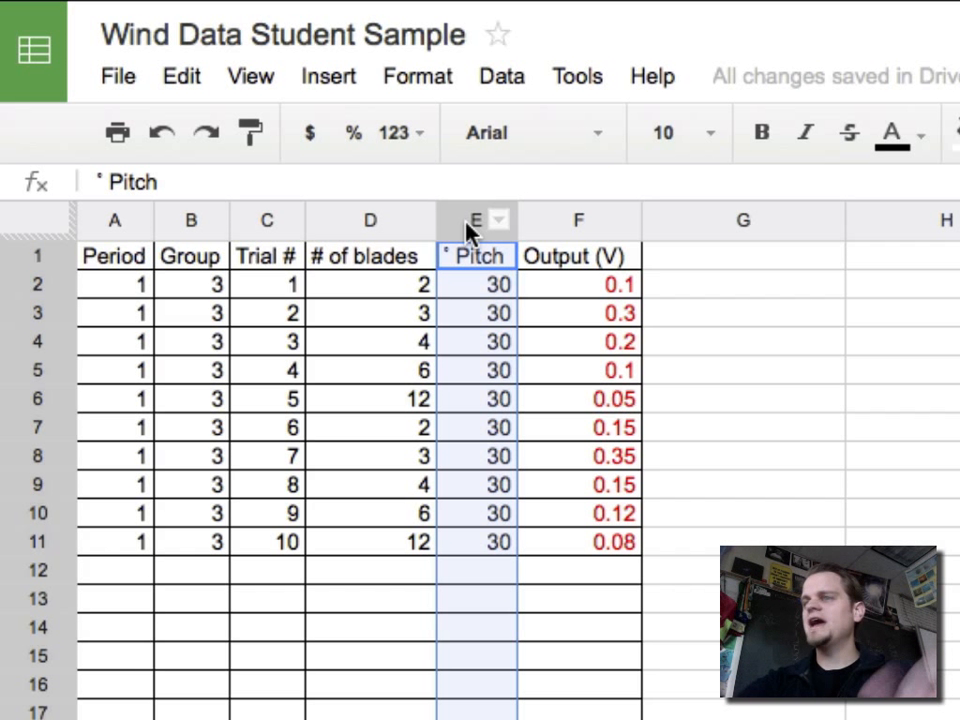
click(568, 226)
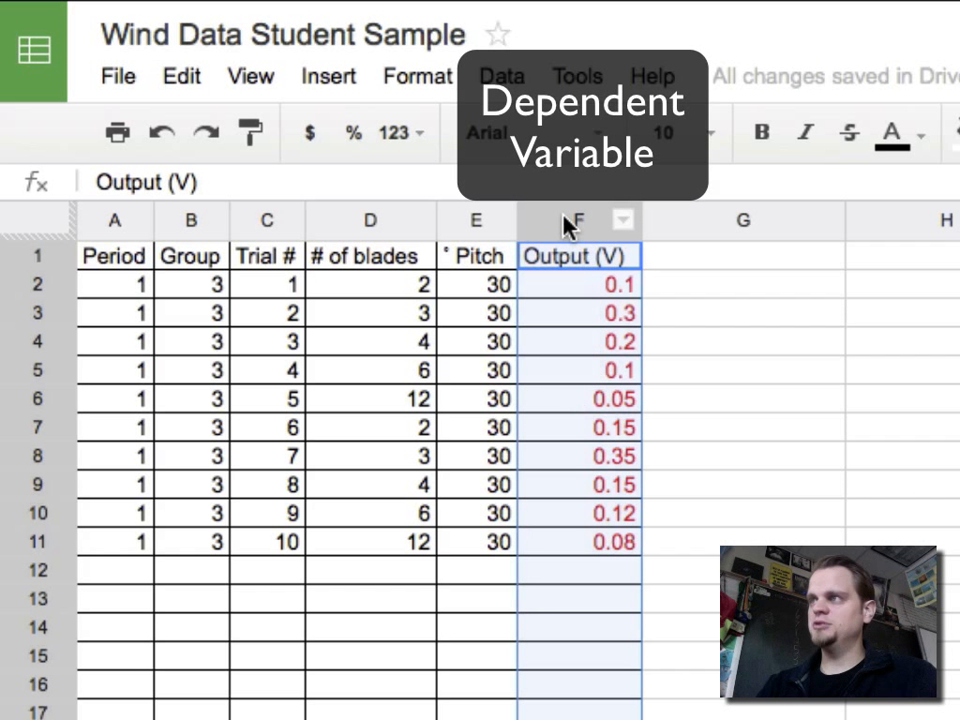
click(368, 220)
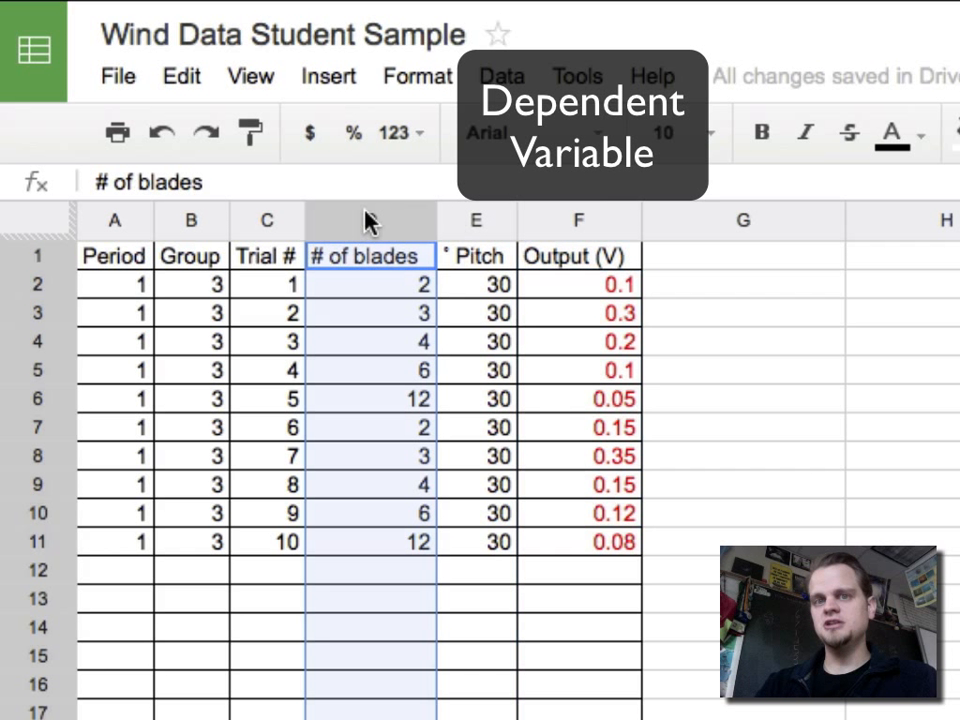
click(668, 234)
click(700, 258)
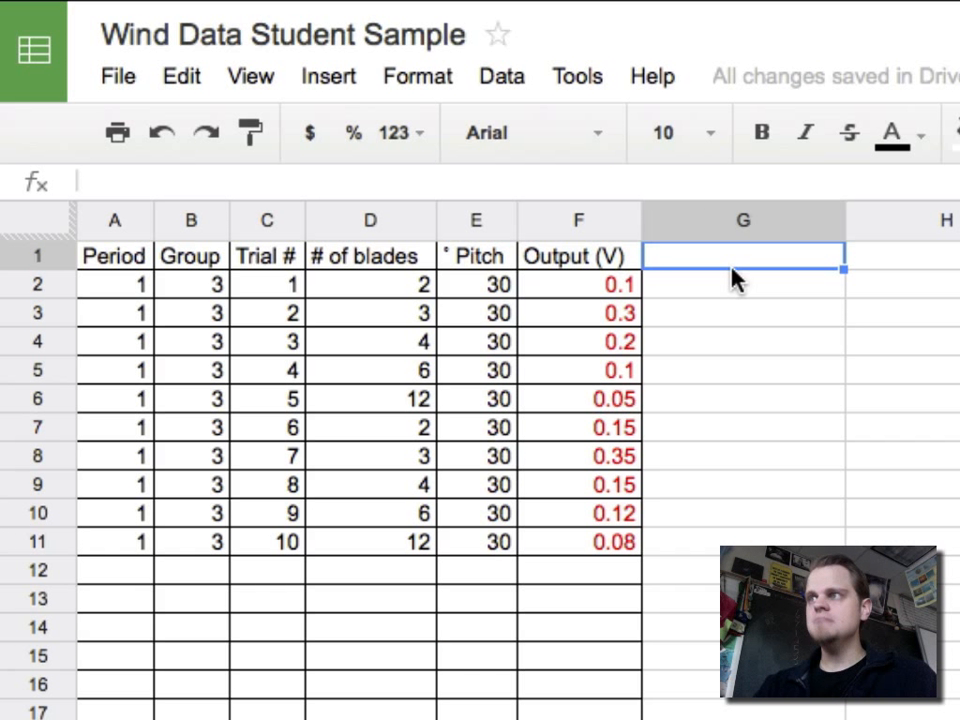
click(369, 221)
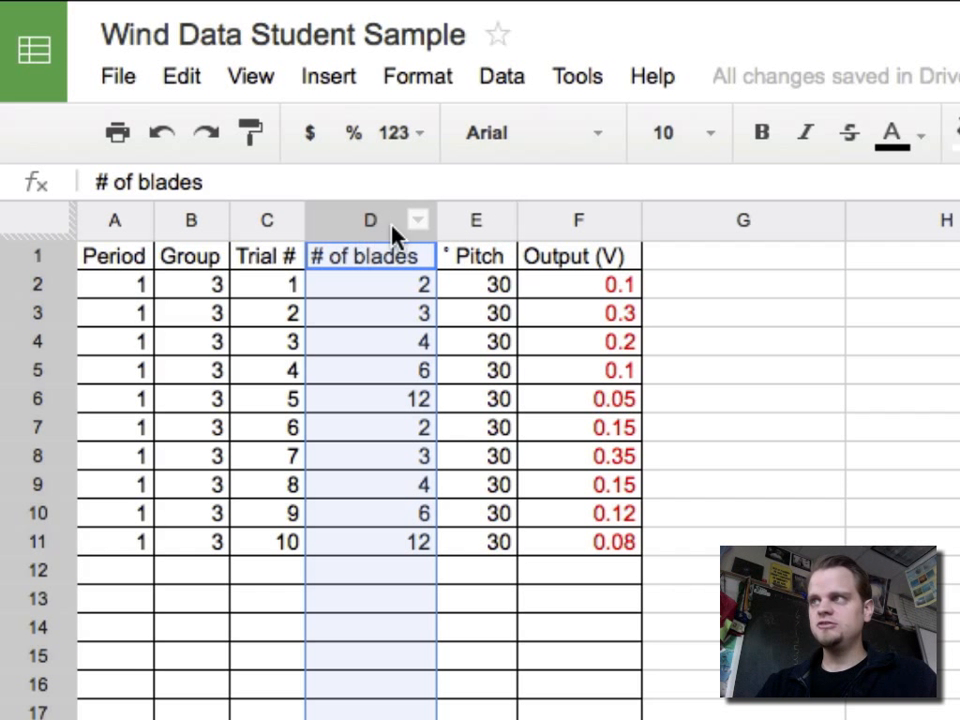
click(586, 224)
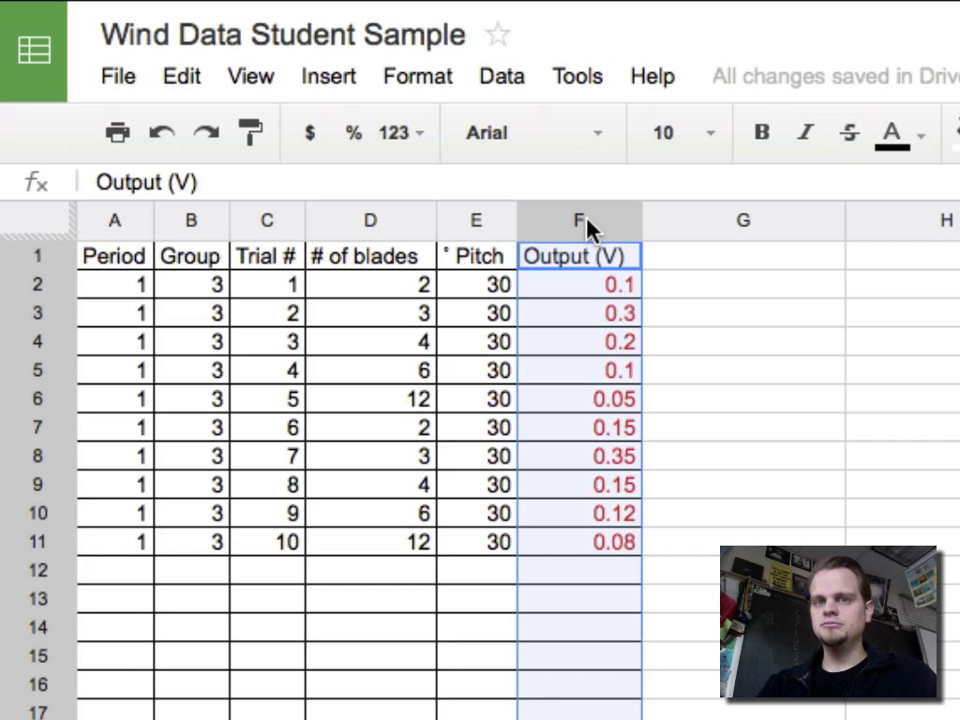
click(692, 267)
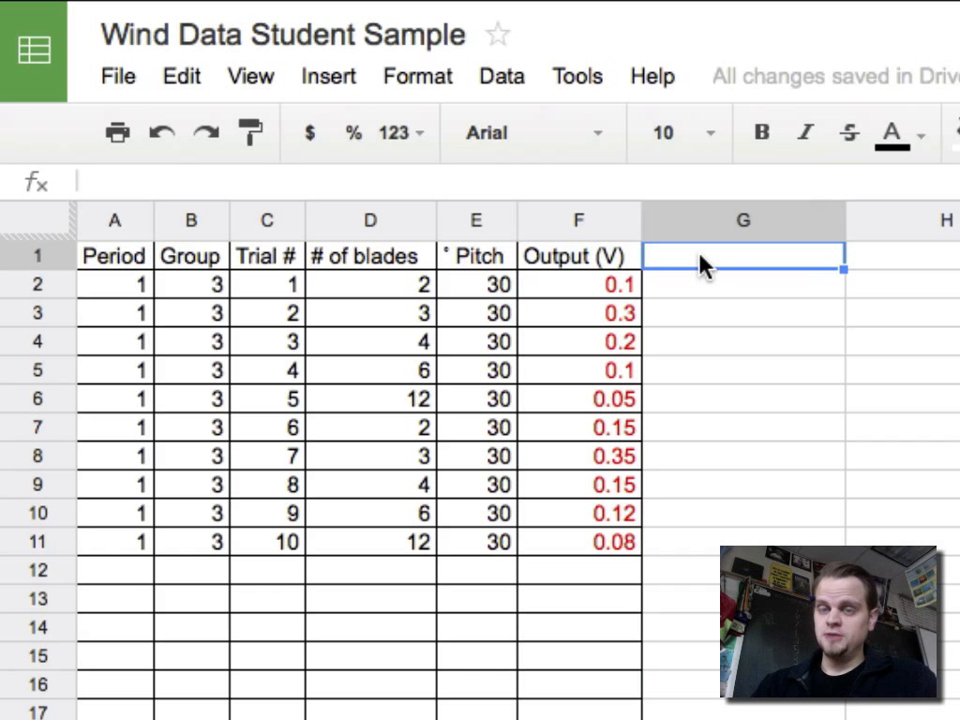
Start a new chart and set its data range to the whole # of blades column, Data!D:D.
click(733, 363)
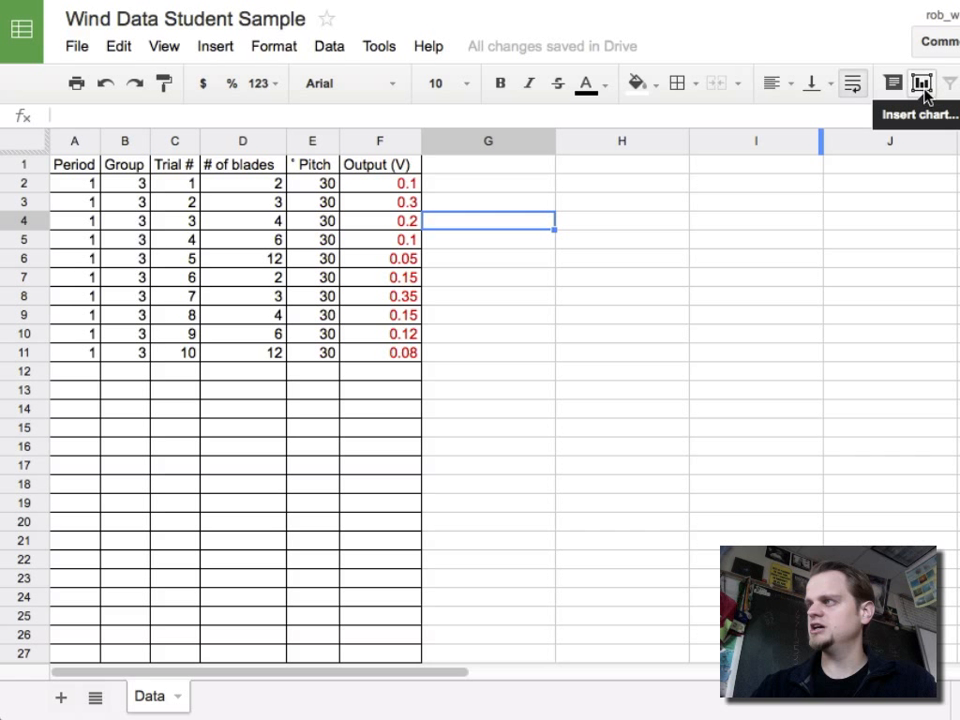
click(205, 48)
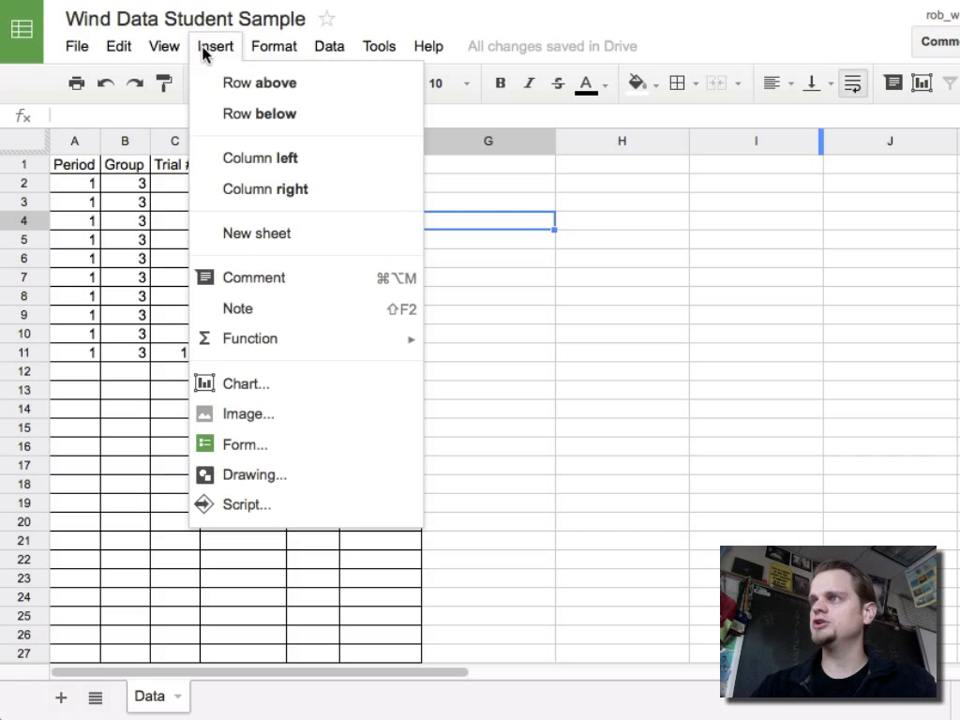
click(270, 390)
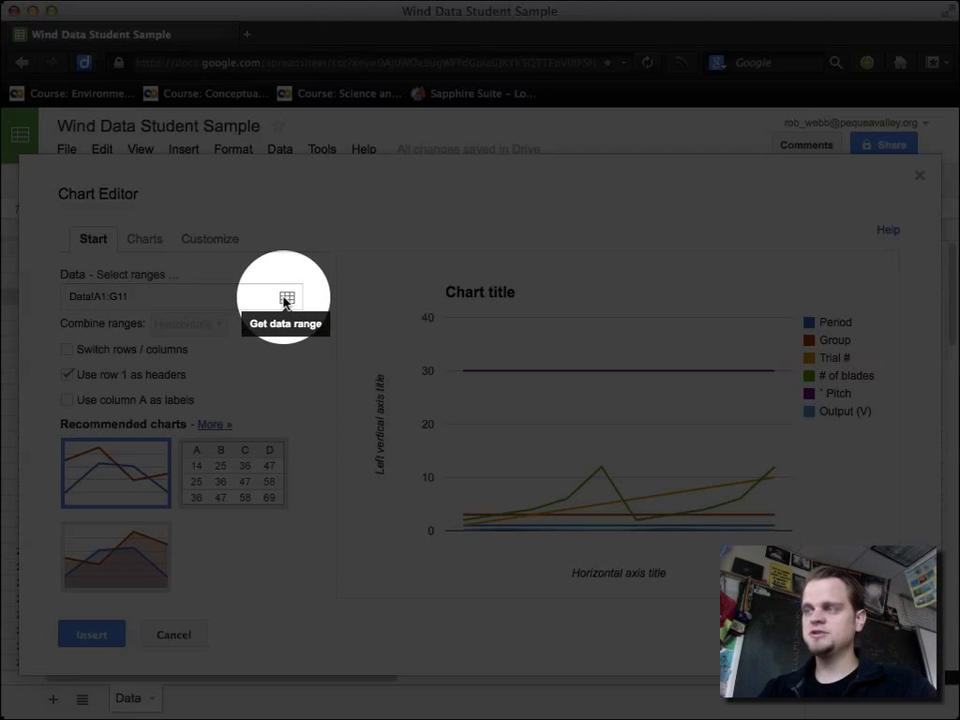
click(286, 300)
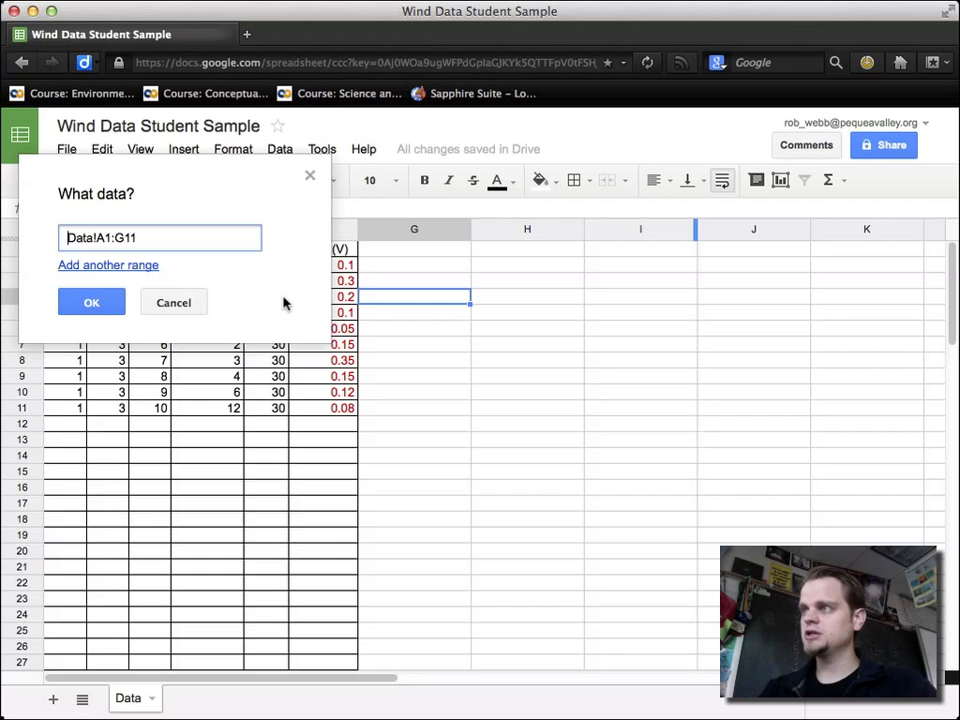
drag(201, 176, 555, 296)
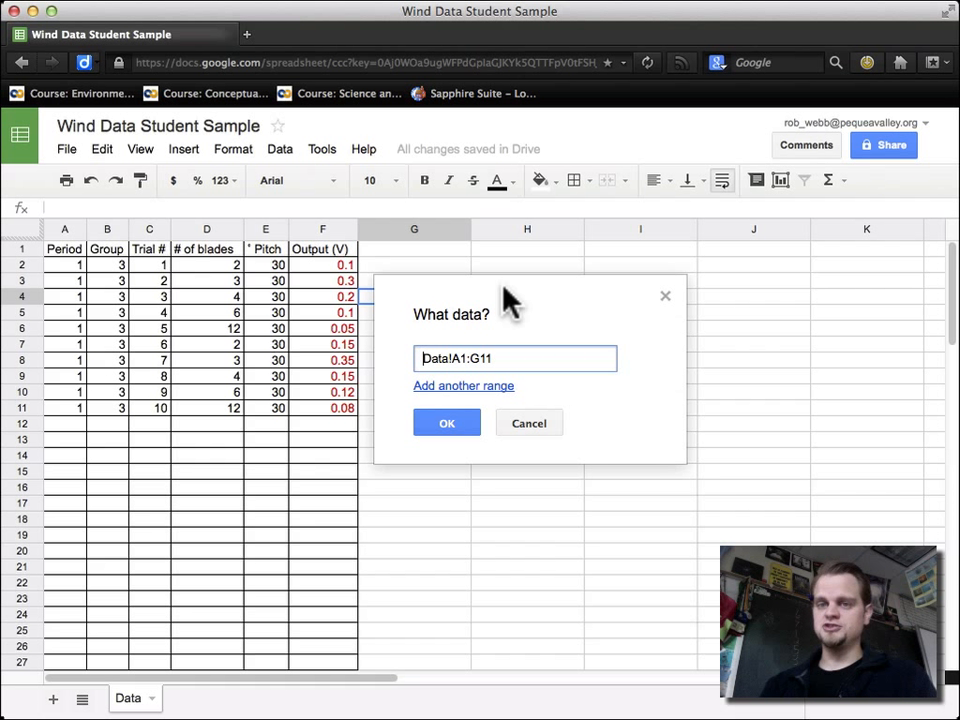
click(207, 231)
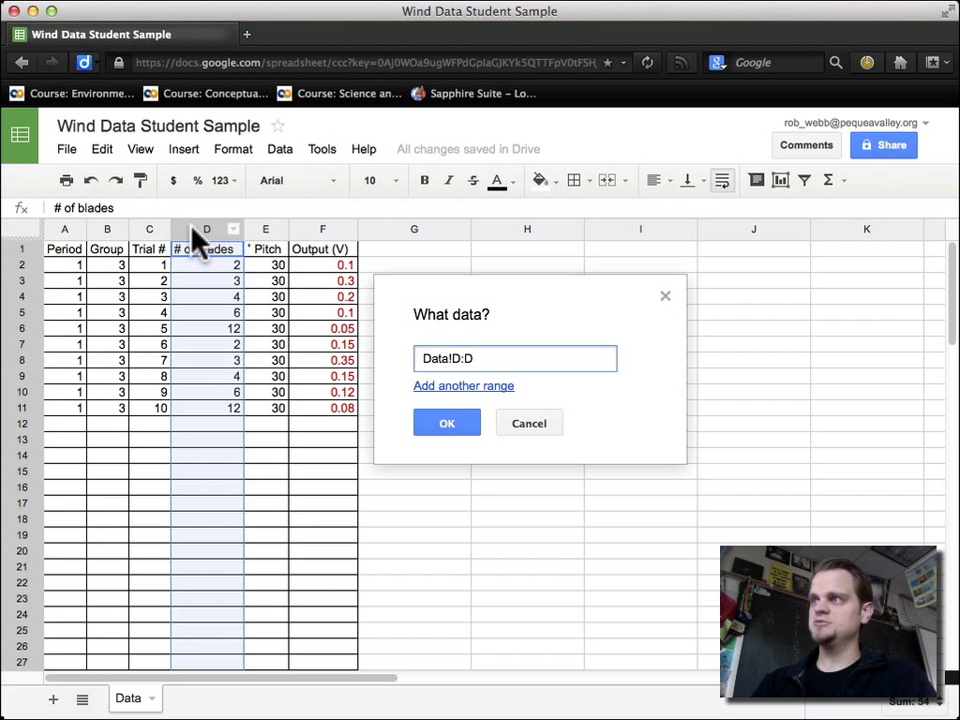
click(207, 231)
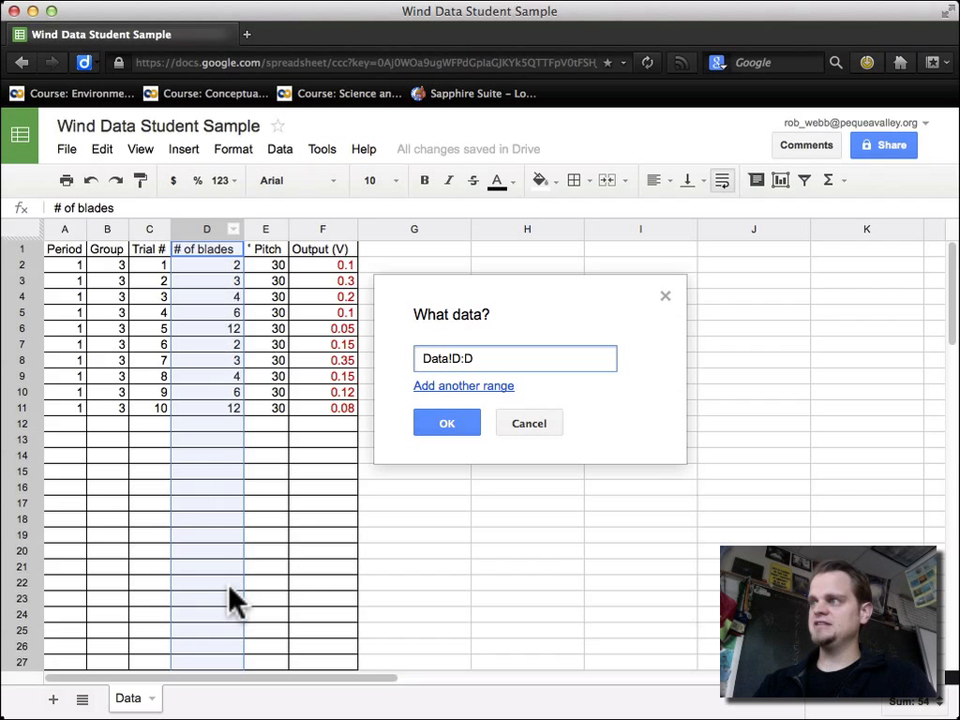
click(447, 423)
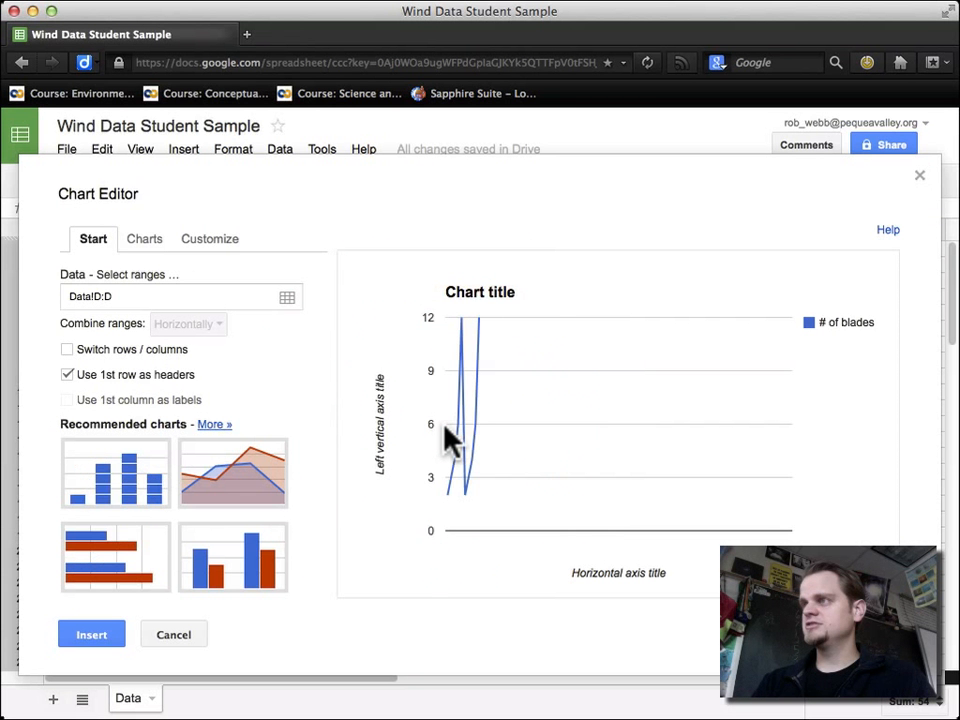
Add the whole Output (V) column, Data!F:F, as a second data range of the chart.
click(287, 297)
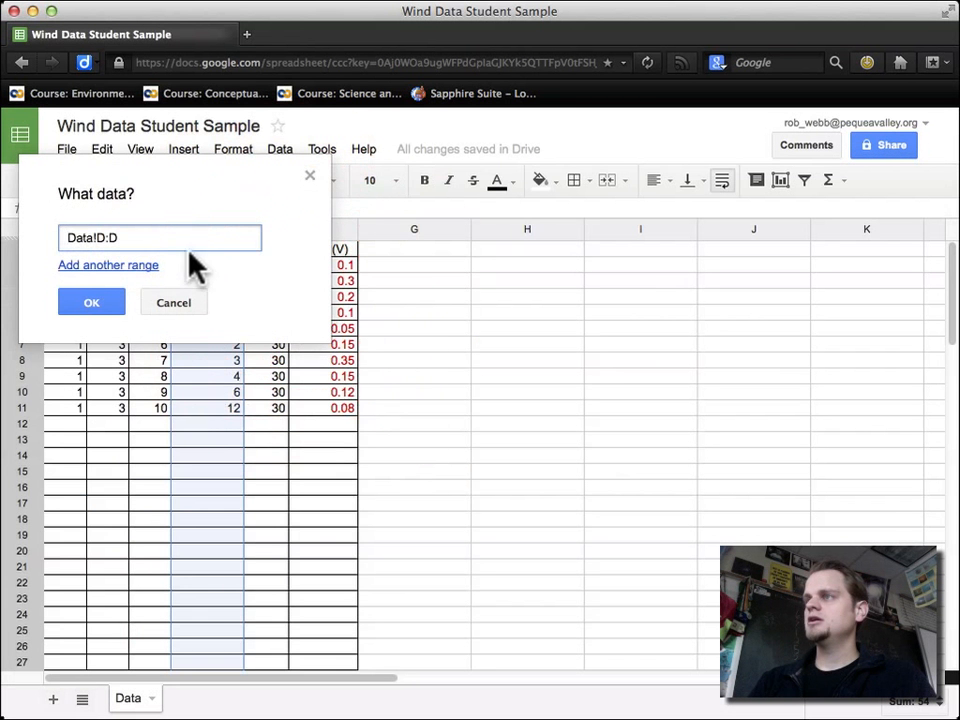
click(451, 275)
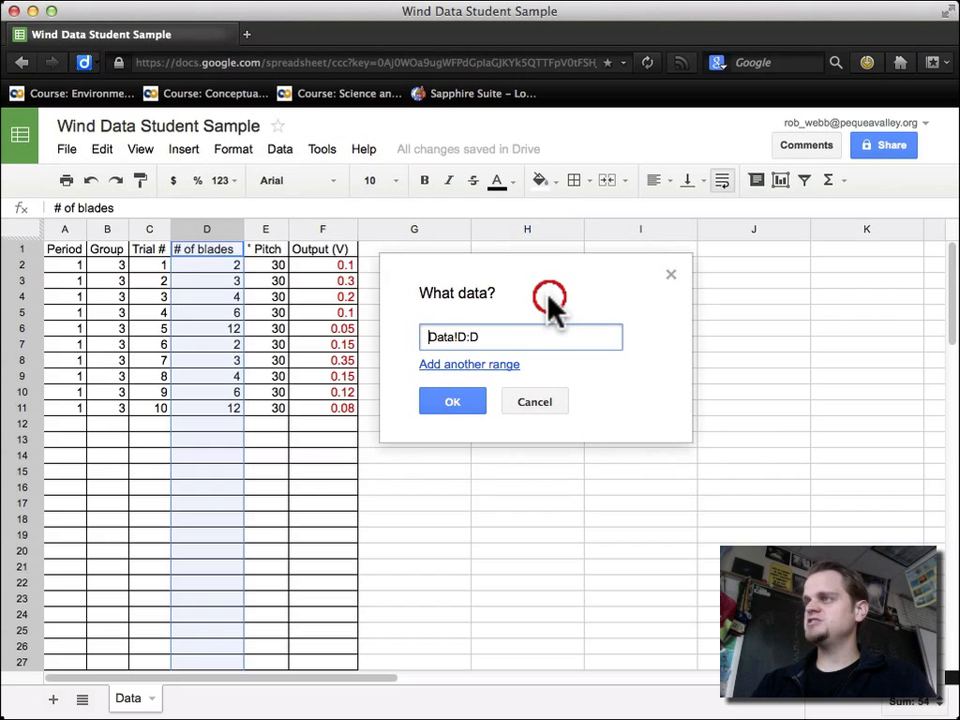
click(491, 366)
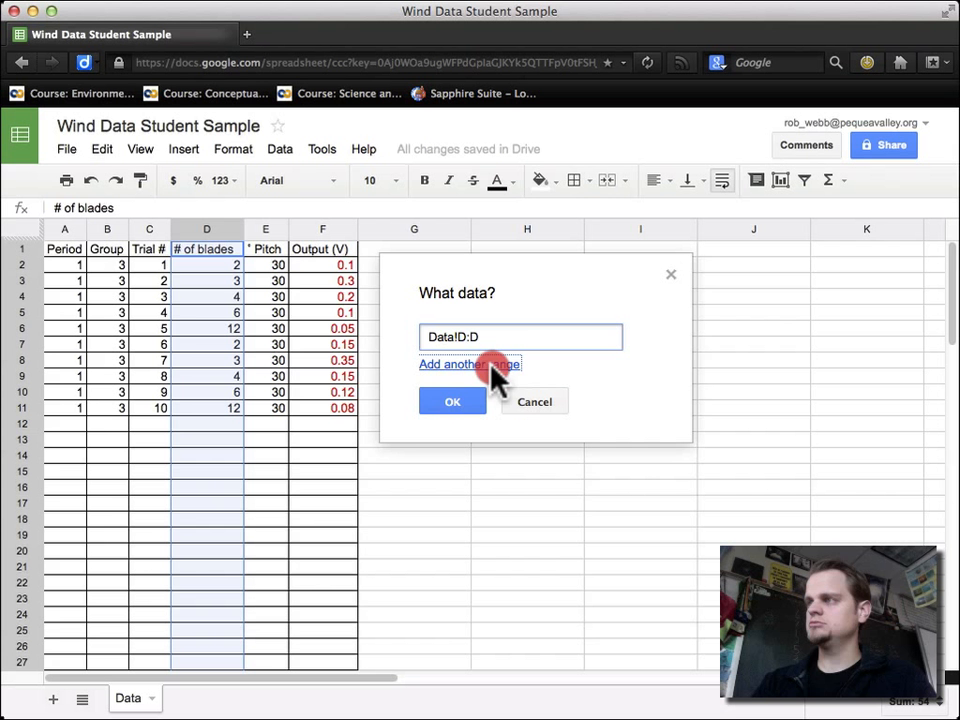
click(319, 229)
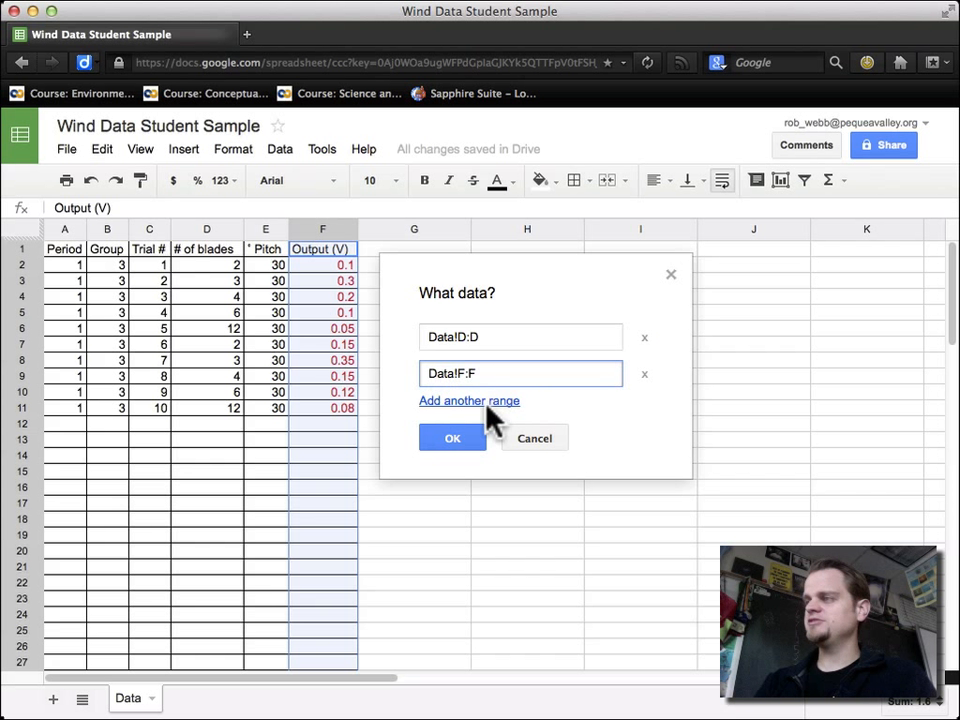
click(452, 439)
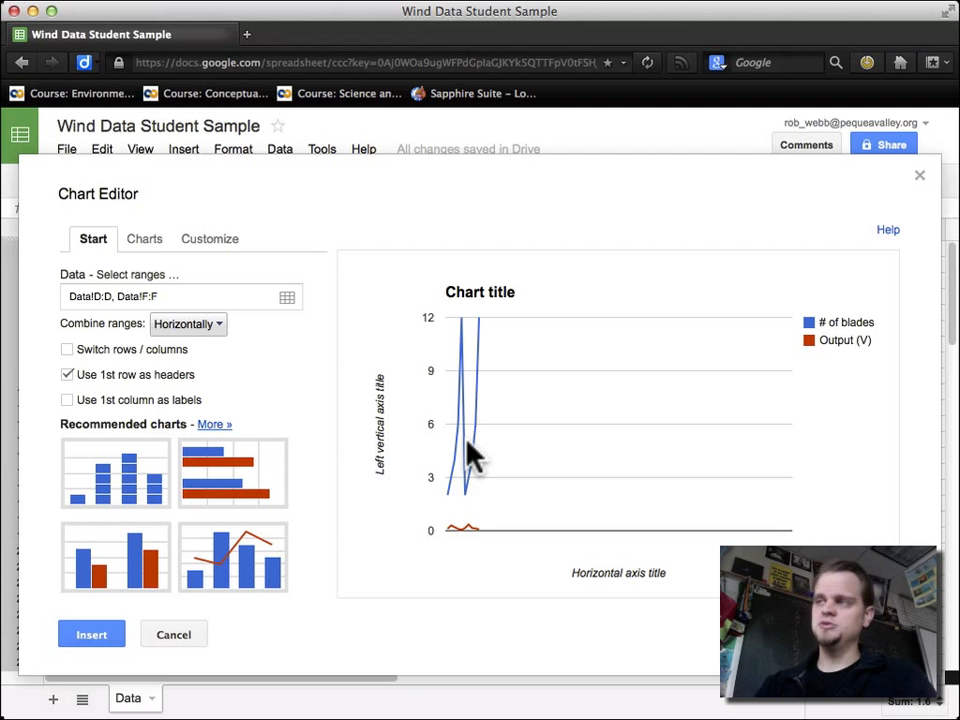
Change the chart type to a standard scatter chart and open the chart's customization settings.
click(155, 242)
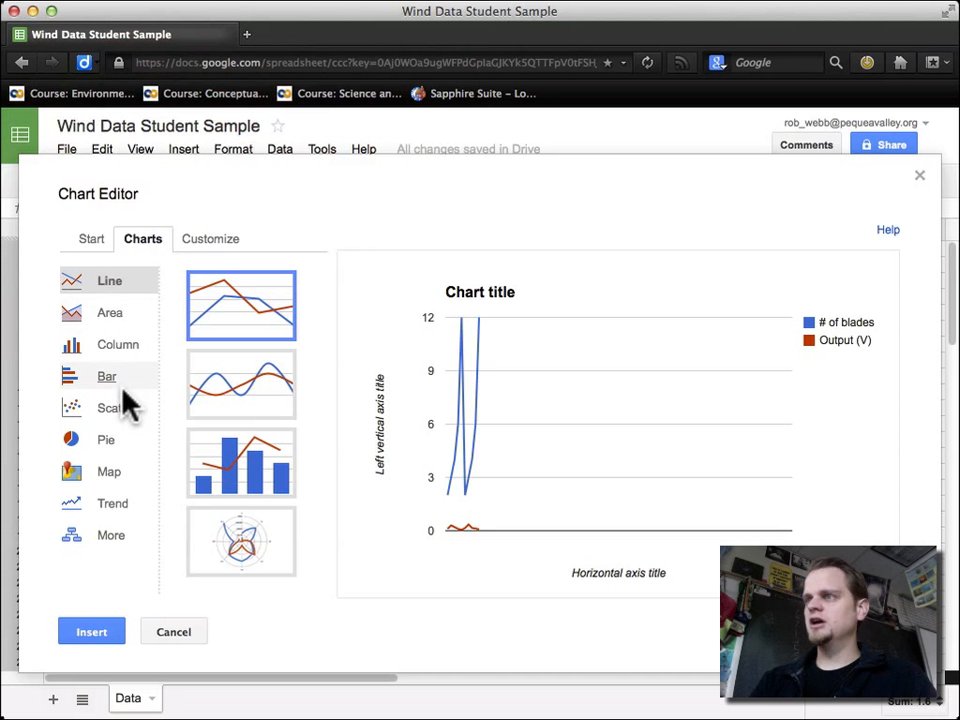
click(114, 410)
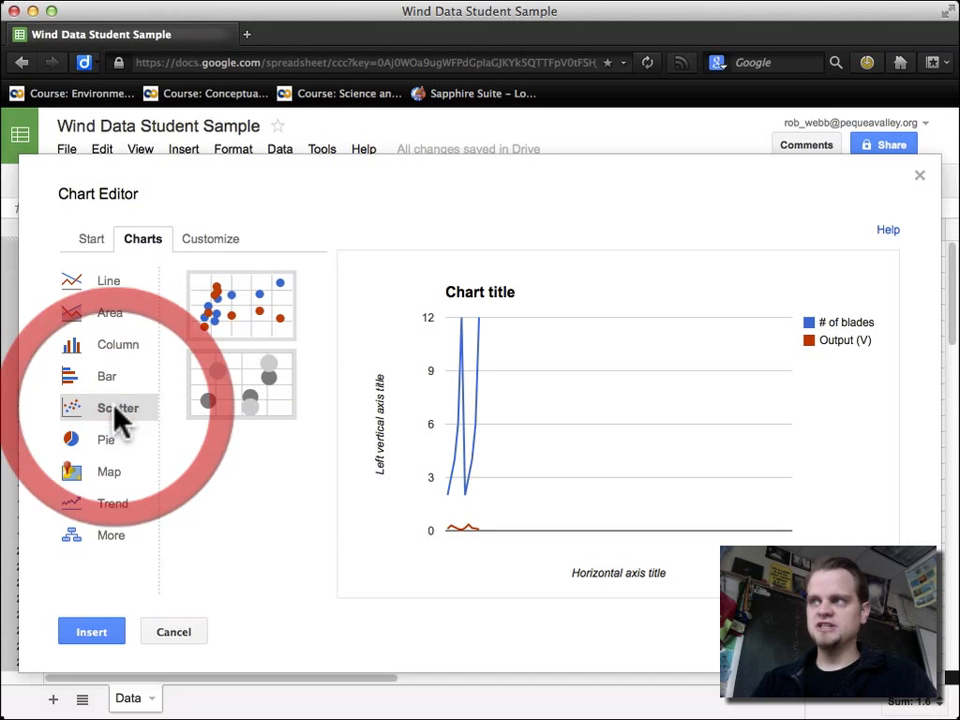
click(255, 318)
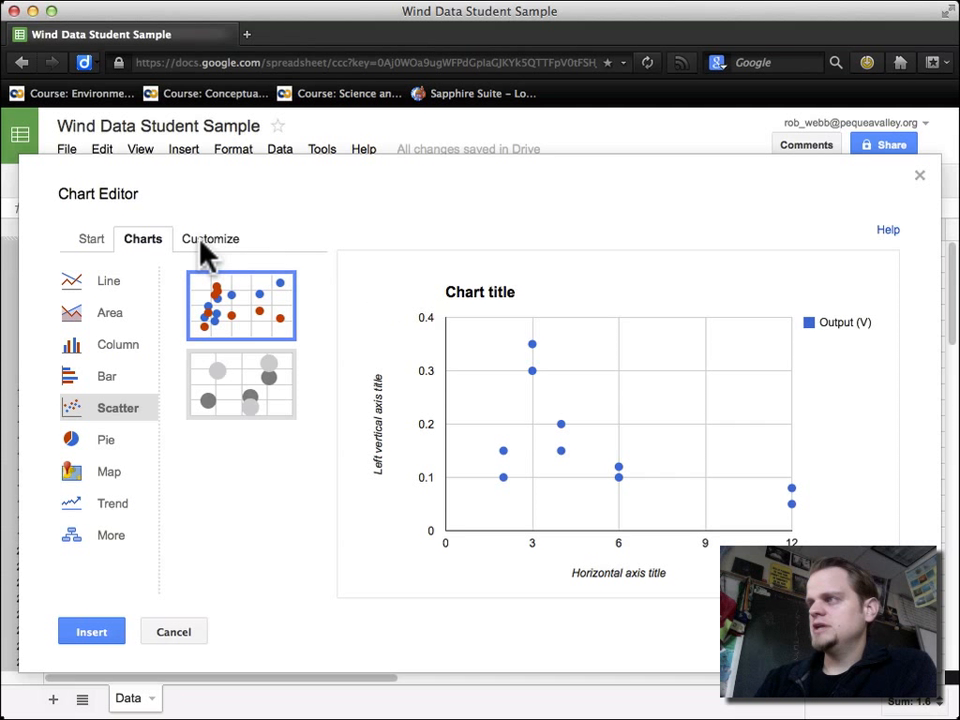
click(104, 242)
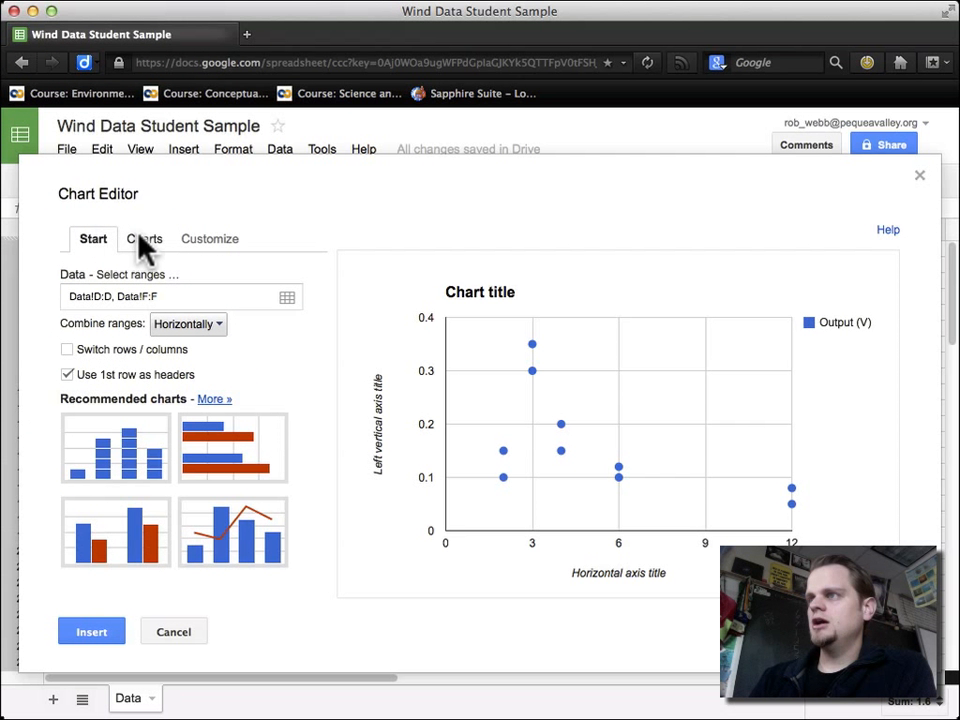
click(143, 244)
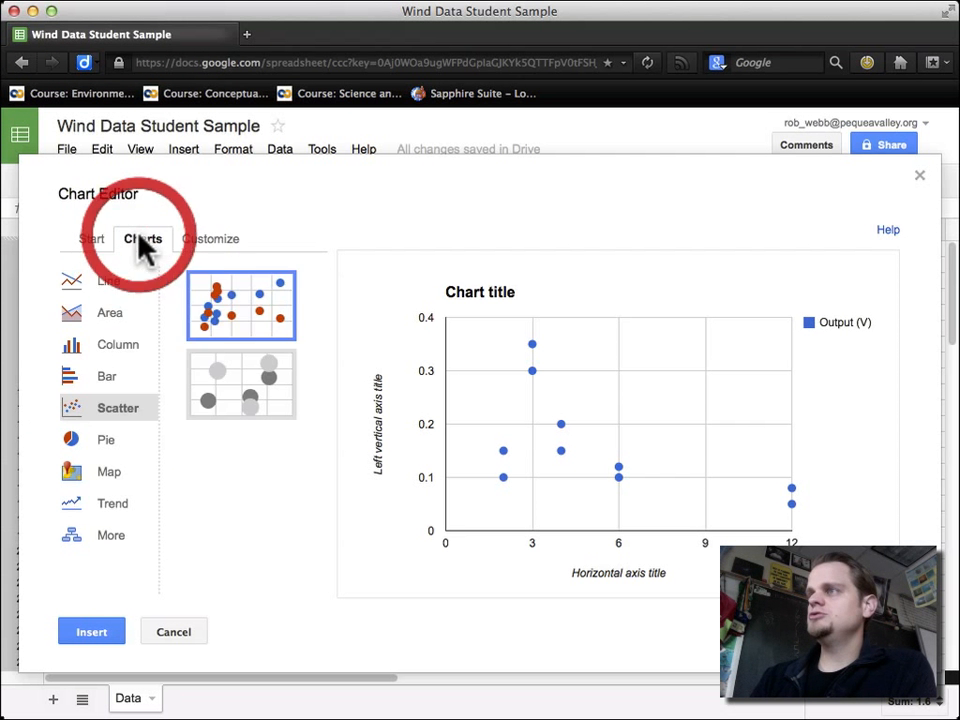
click(210, 244)
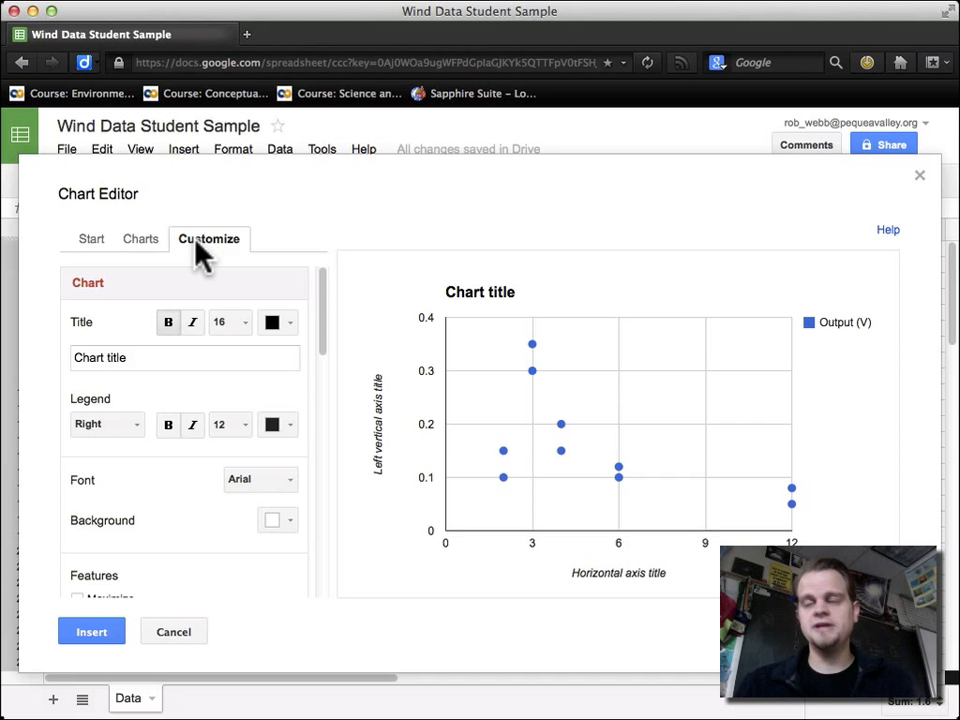
Set the chart title to "How does the number of blades affect the output voltage?".
click(150, 358)
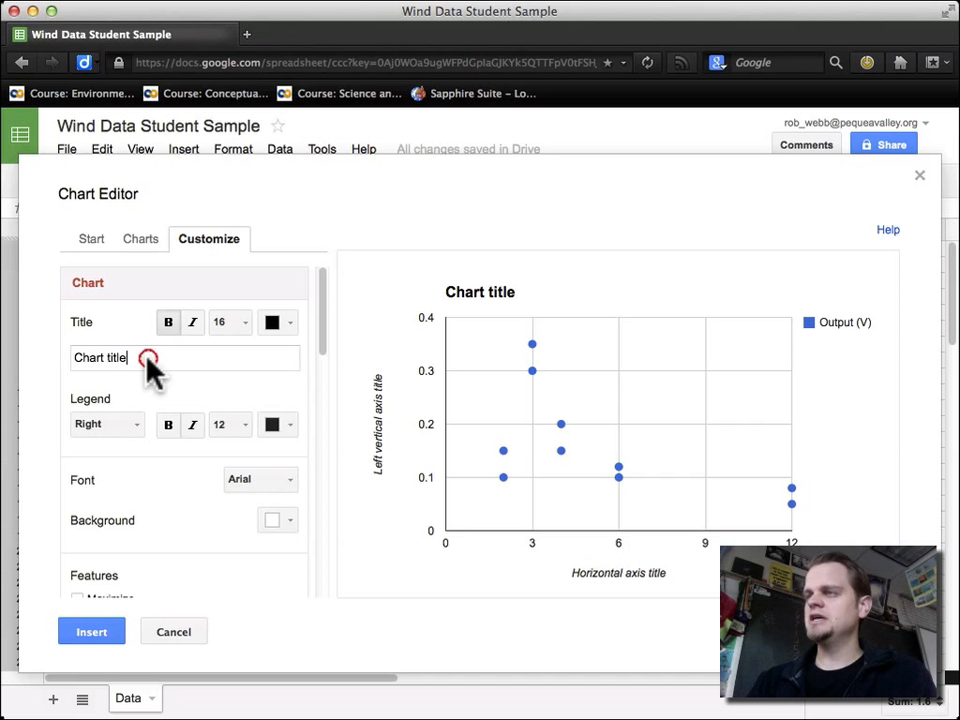
drag(152, 360, 53, 360)
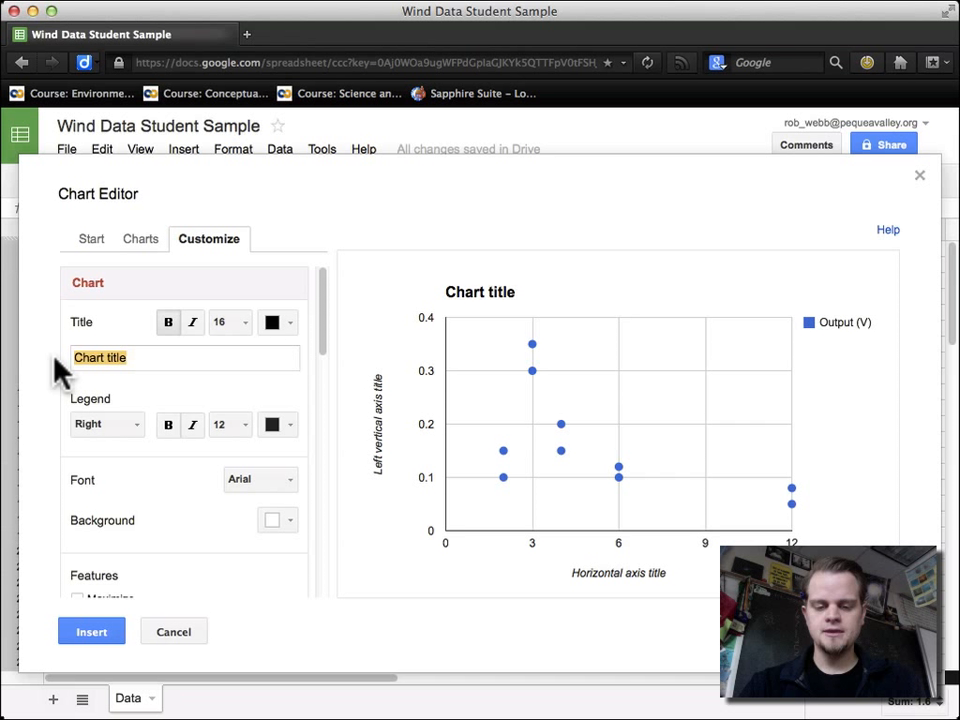
text(H)
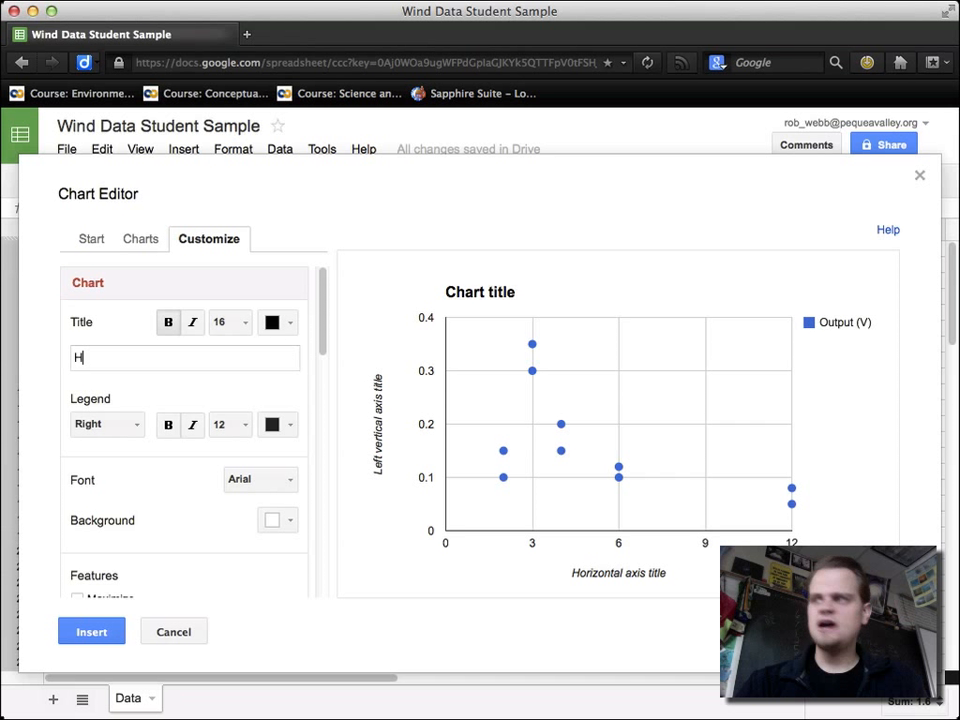
text(ow does the)
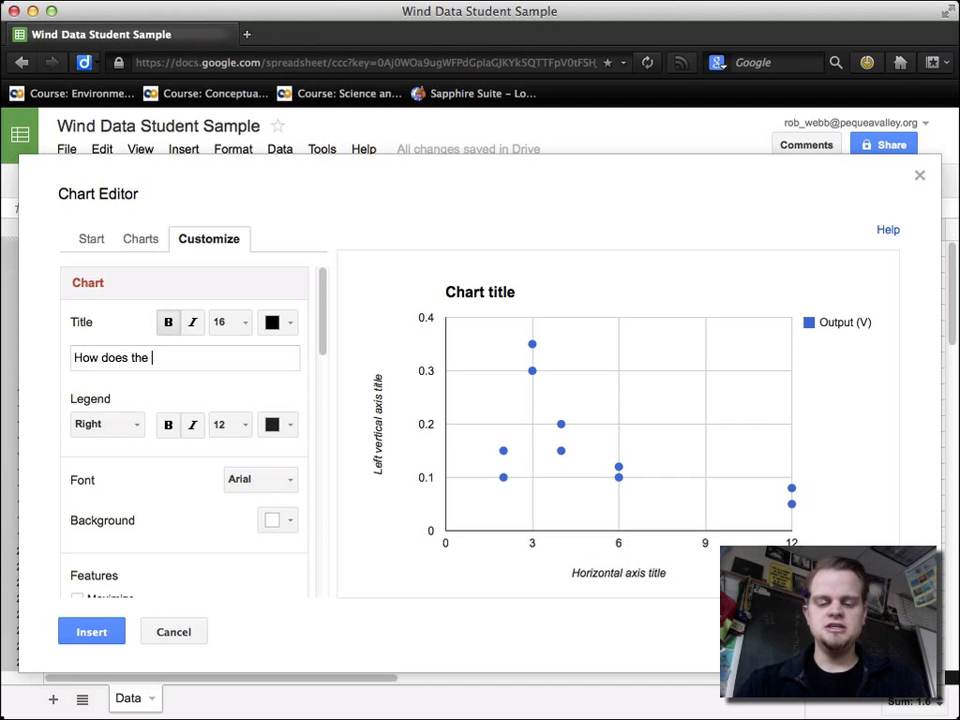
text( number of bla)
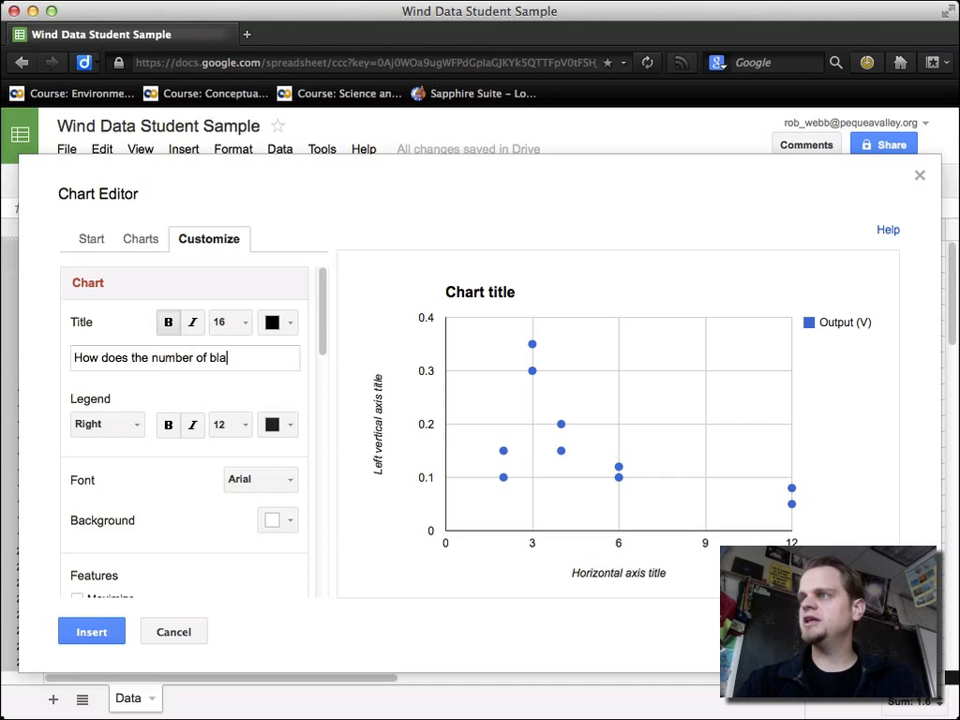
text(des affec)
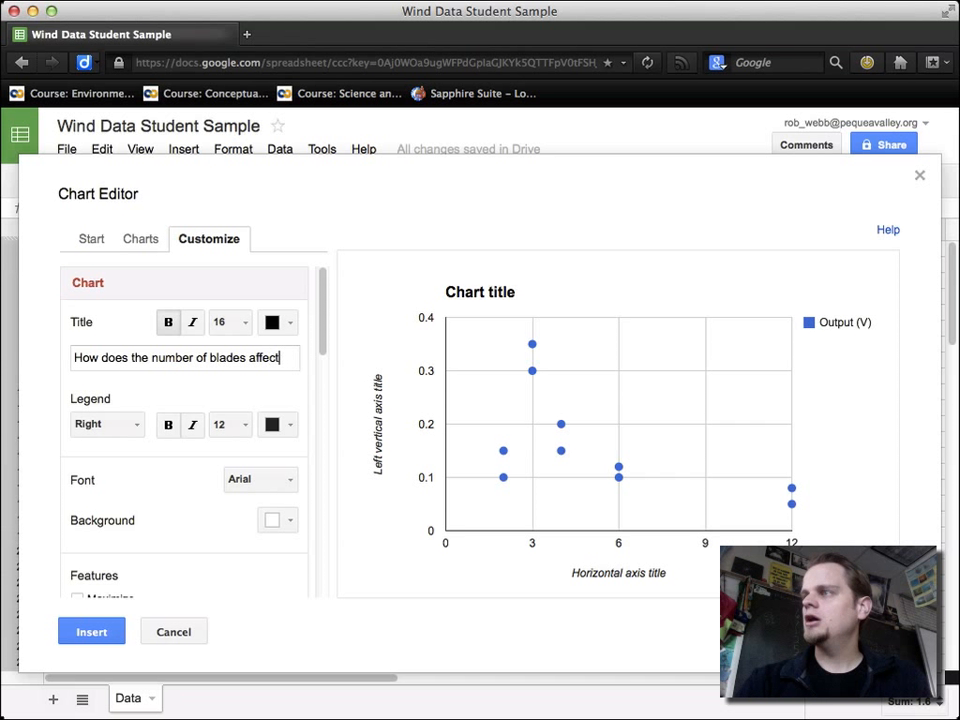
text( the )
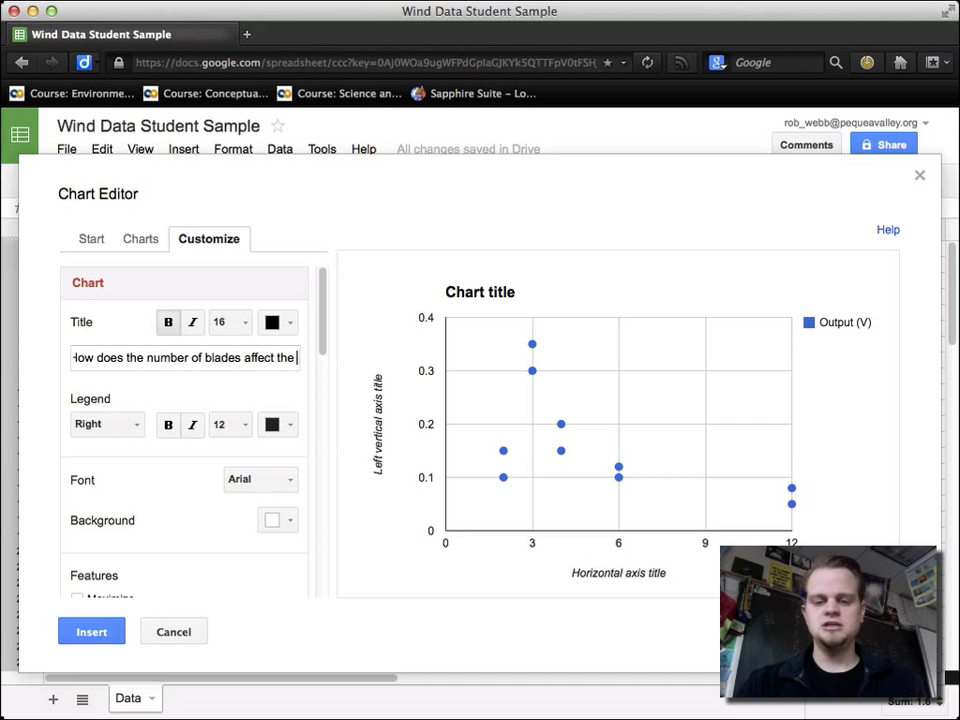
text(output vol)
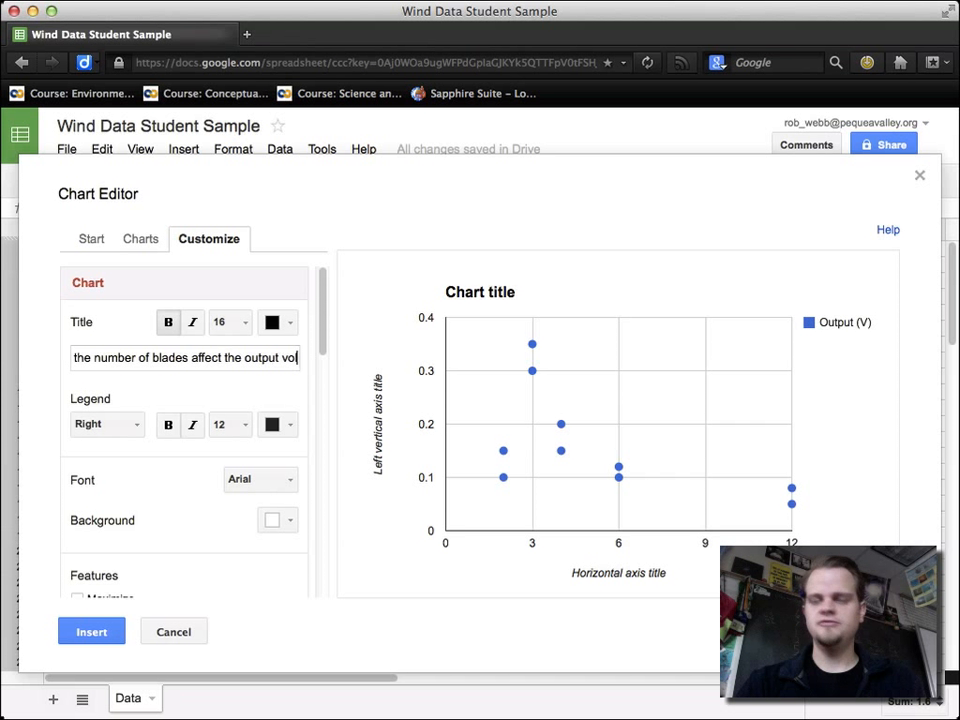
text(tage?)
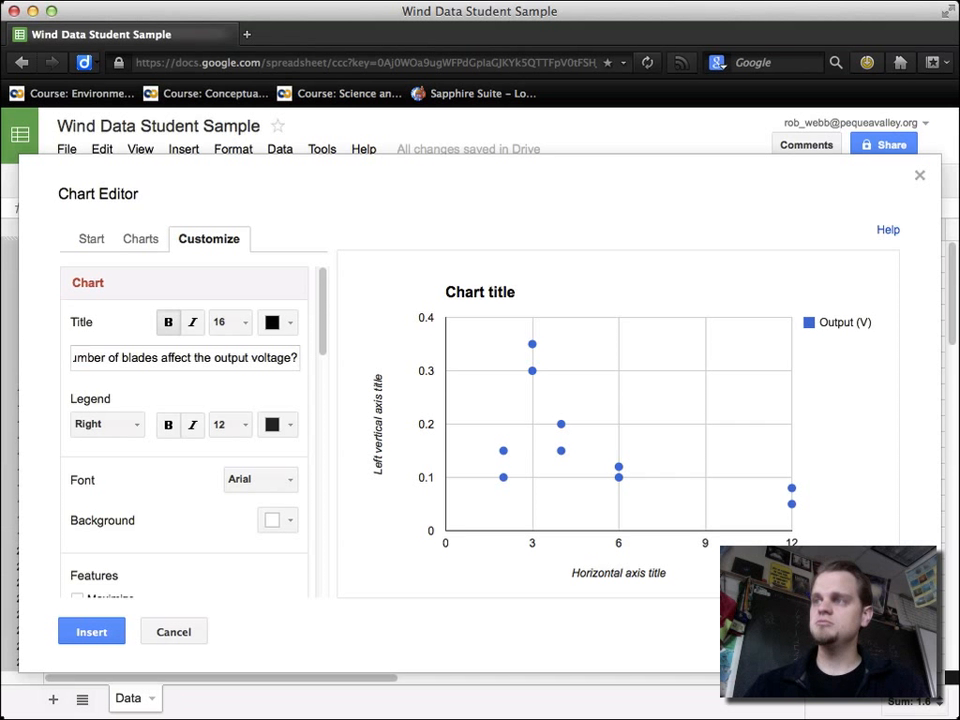
click(163, 395)
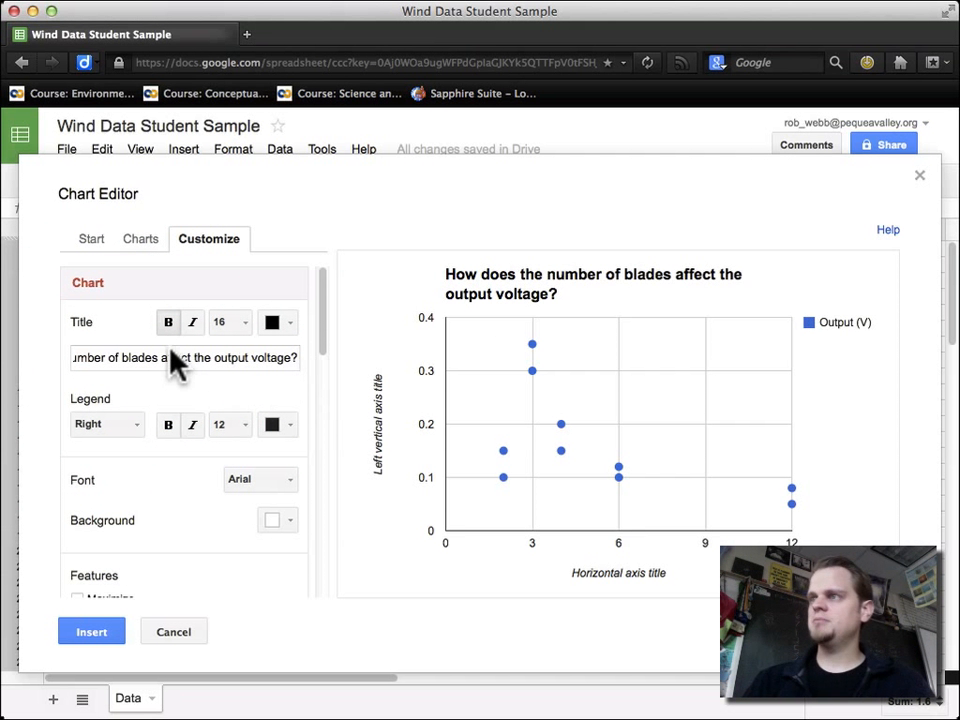
Set the horizontal axis title to "# of blades".
scroll(197, 392, down, 3)
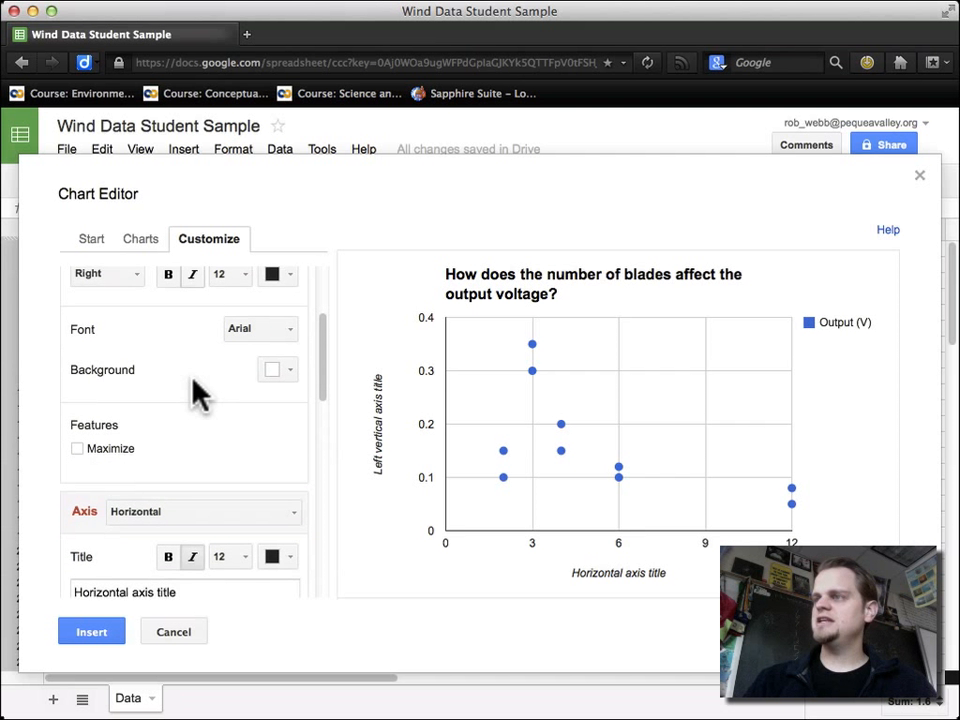
scroll(197, 392, down, 3)
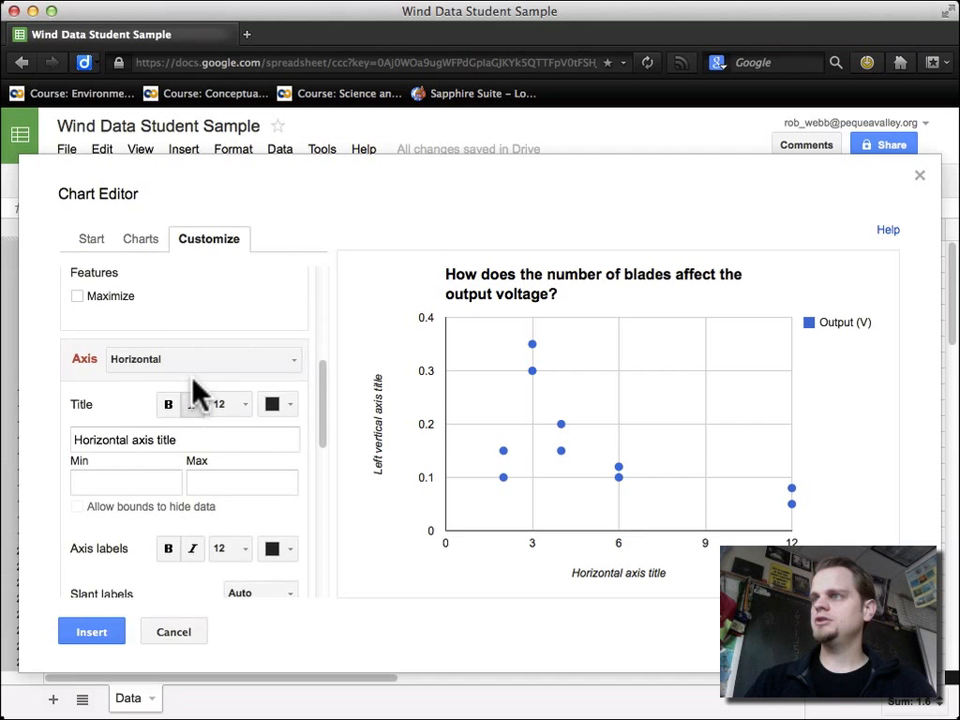
scroll(197, 390, down, 1)
click(220, 333)
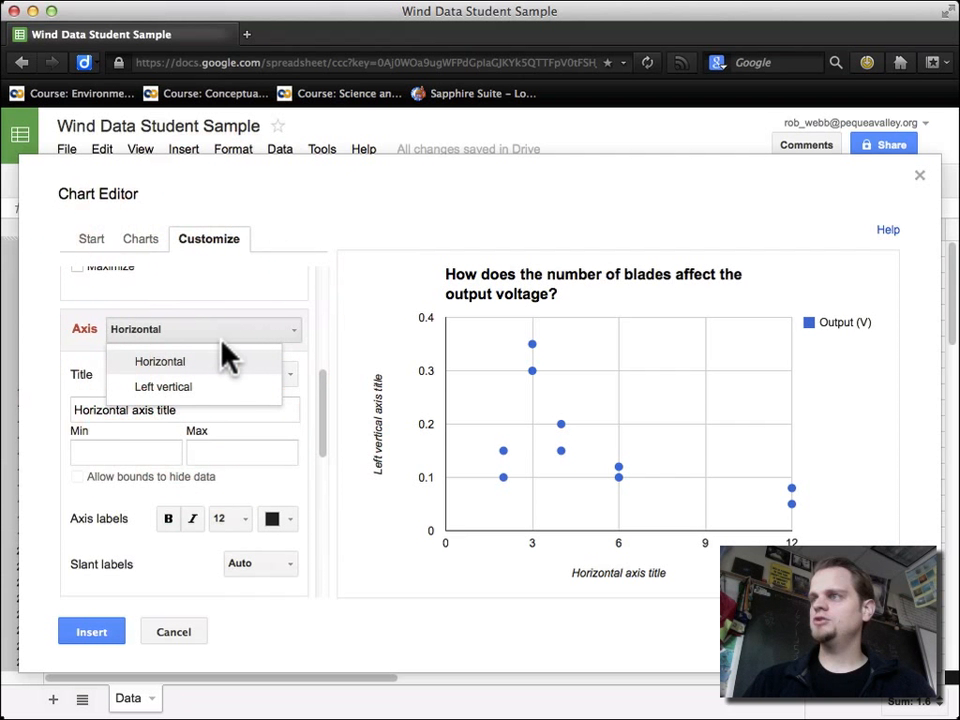
click(219, 362)
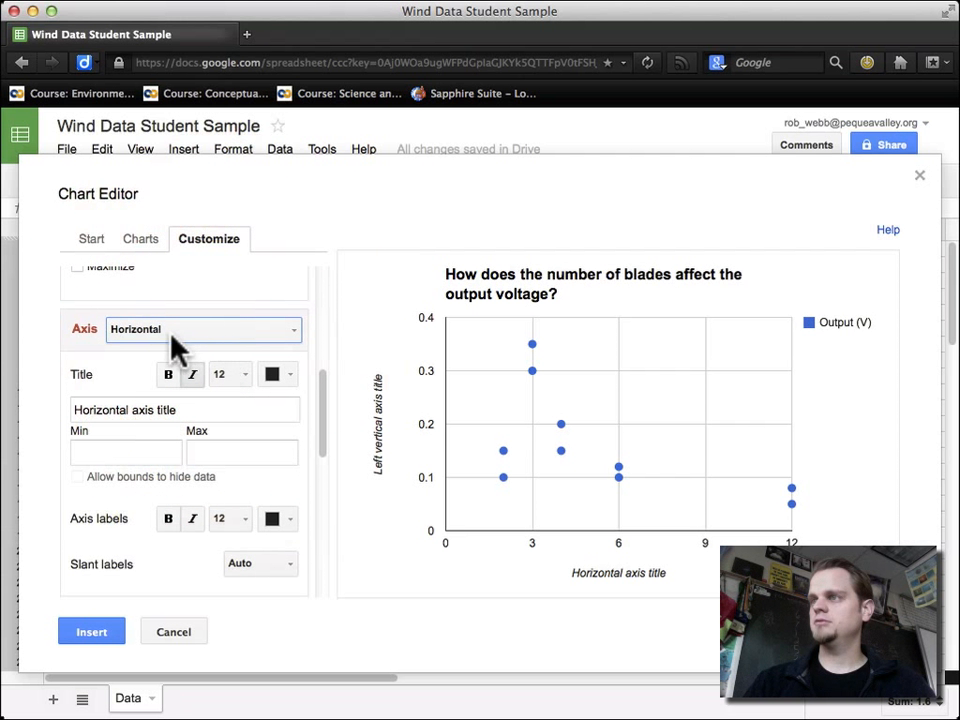
click(169, 411)
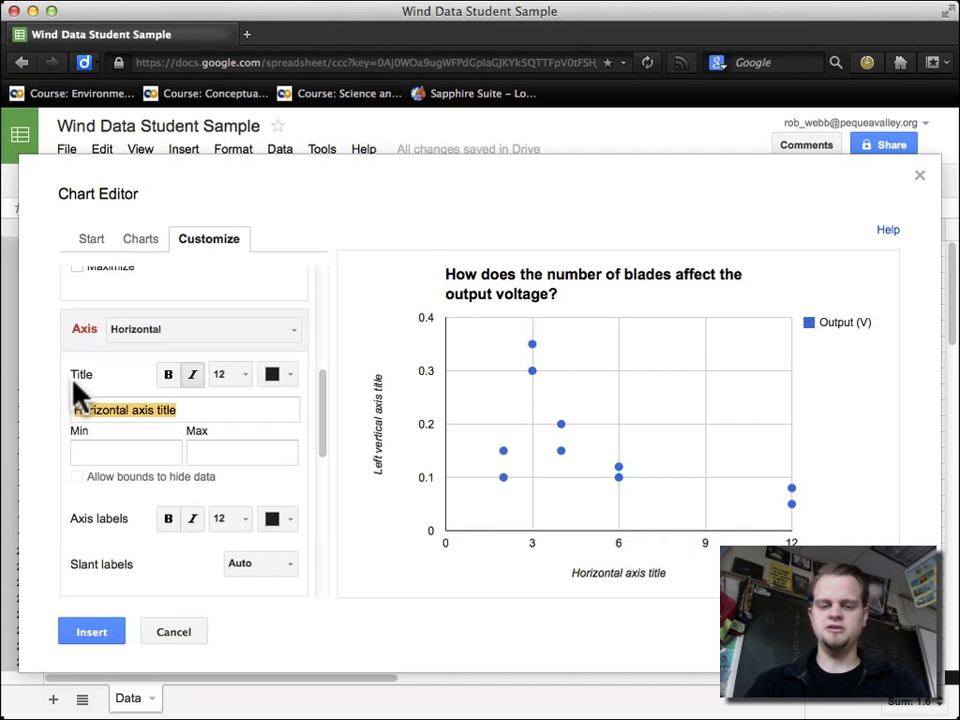
text(# of blades)
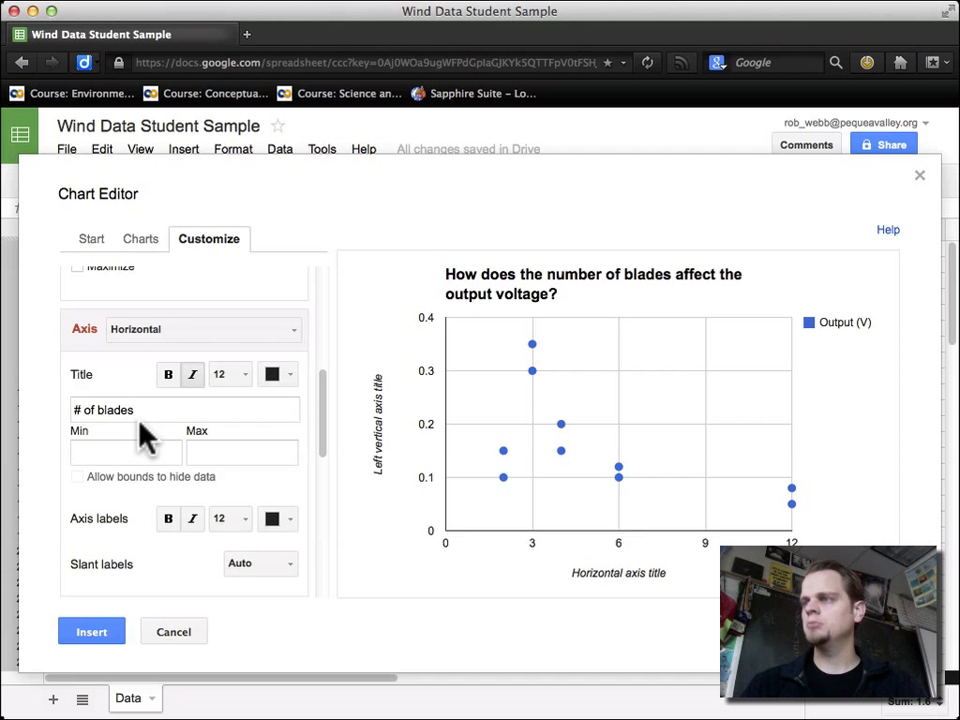
scroll(146, 430, down, 2)
scroll(146, 430, up, 2)
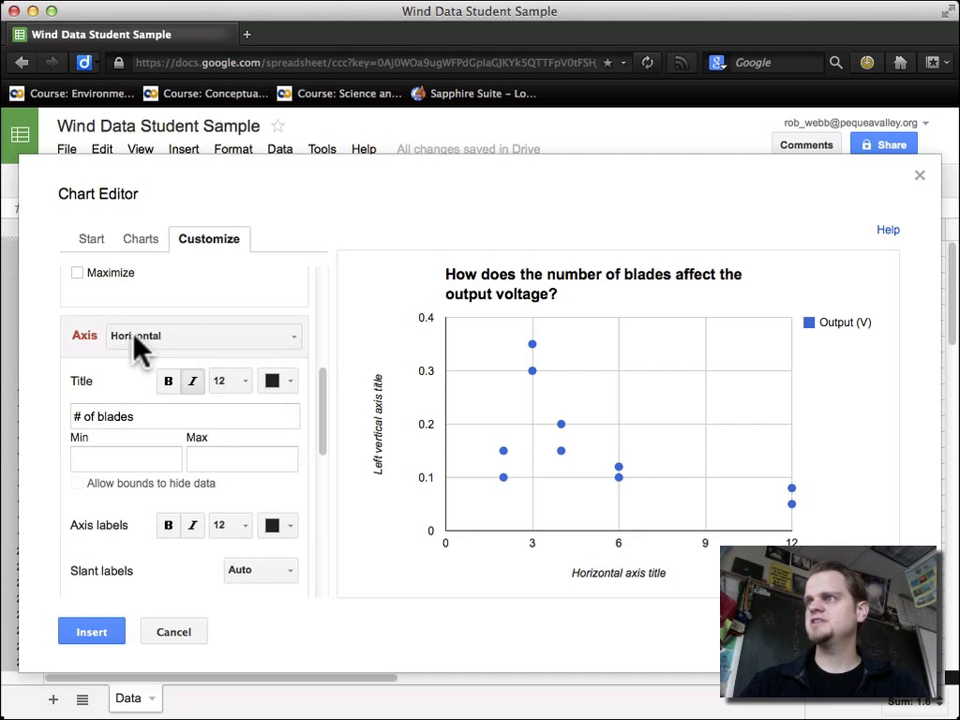
Set the left vertical axis title to "Power Output (V)".
click(174, 334)
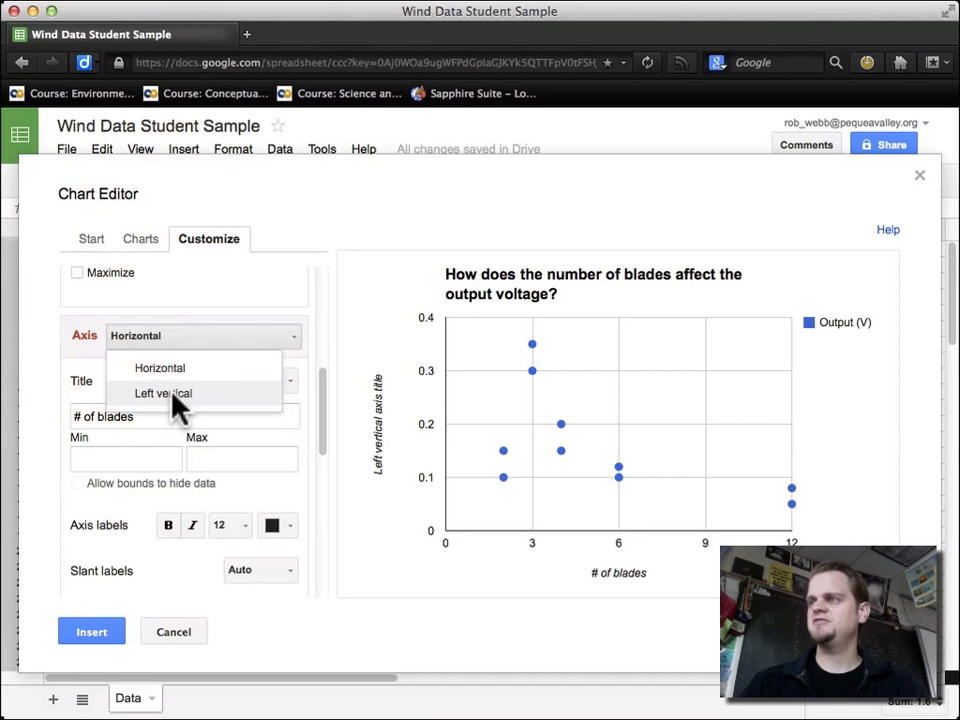
click(176, 396)
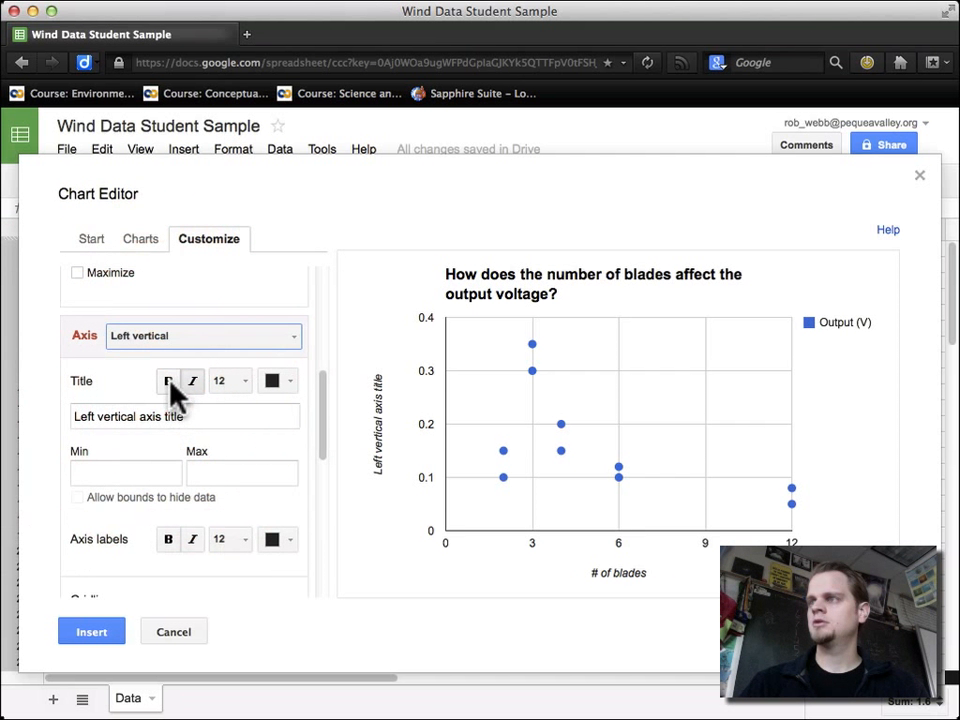
click(152, 418)
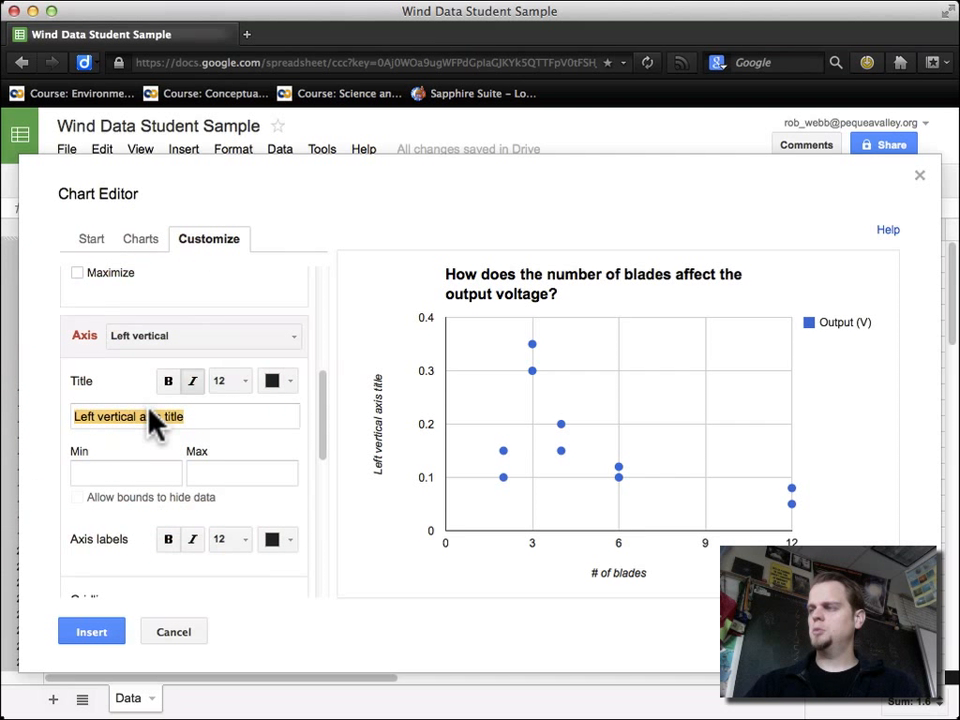
text(Power )
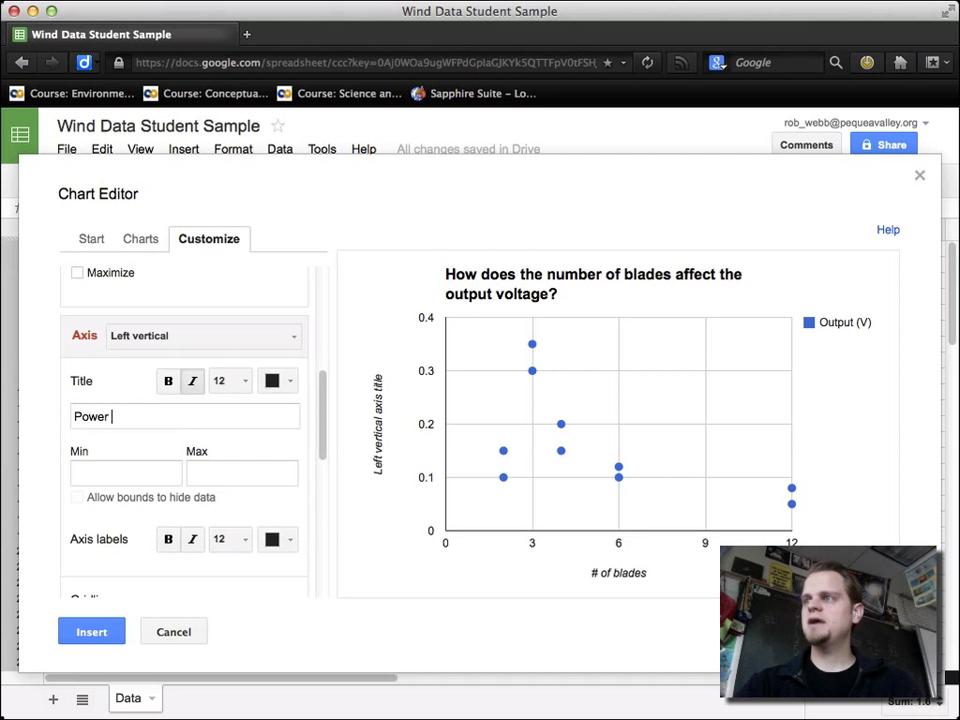
text(Output)
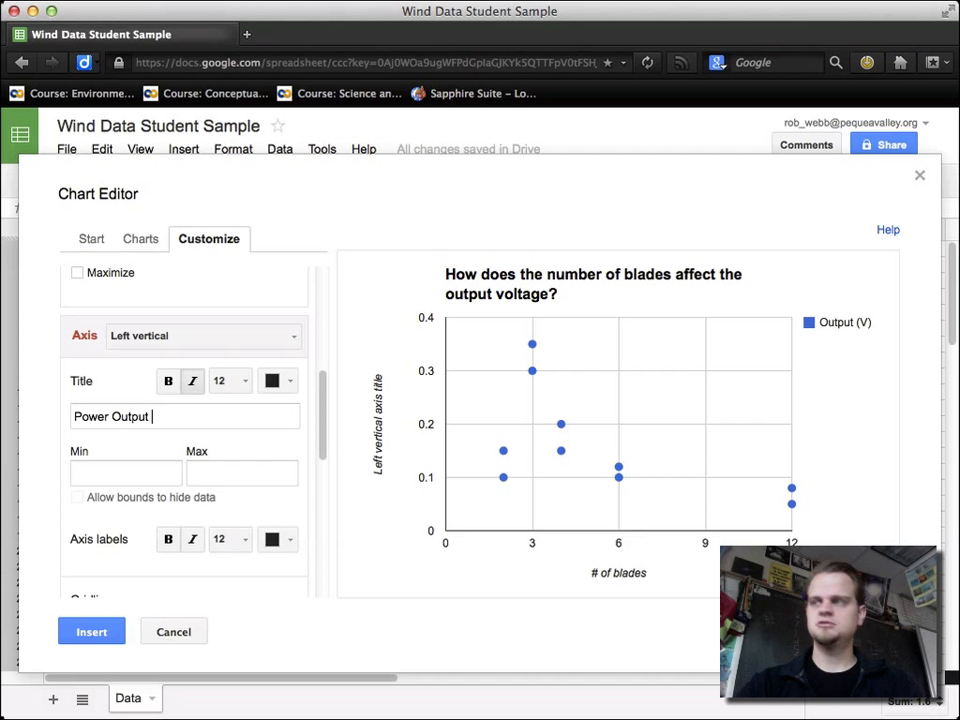
text( (V))
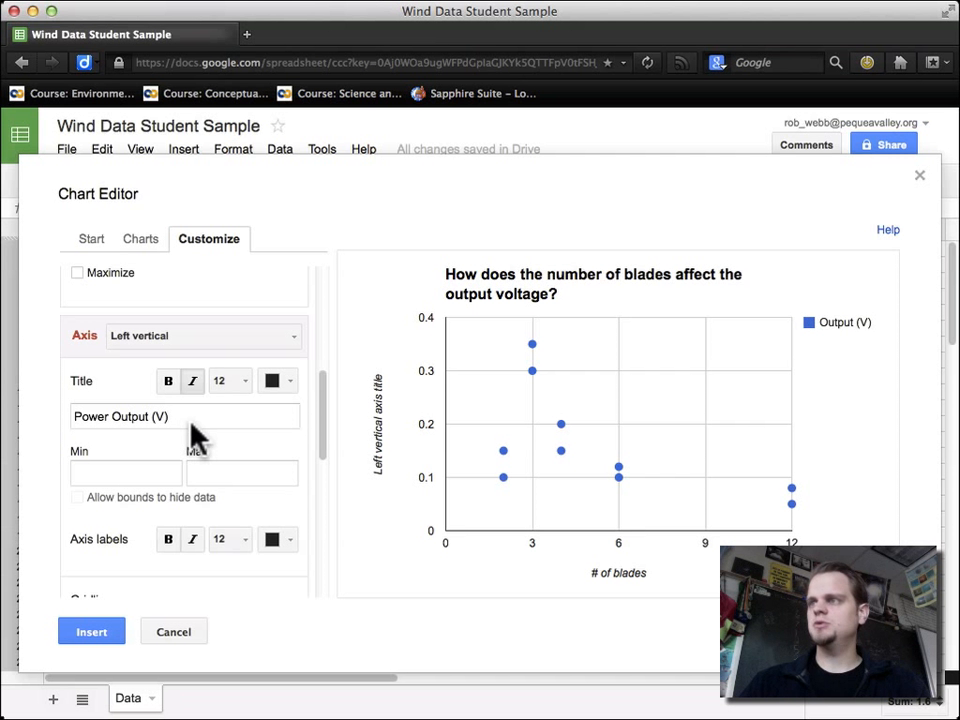
scroll(195, 436, down, 2)
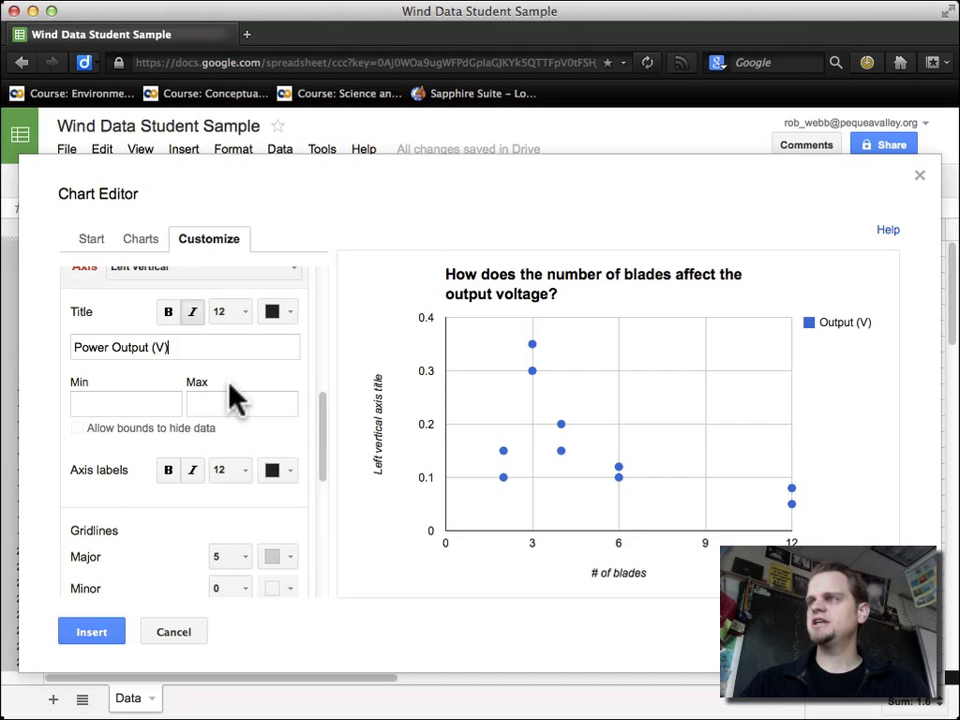
click(240, 383)
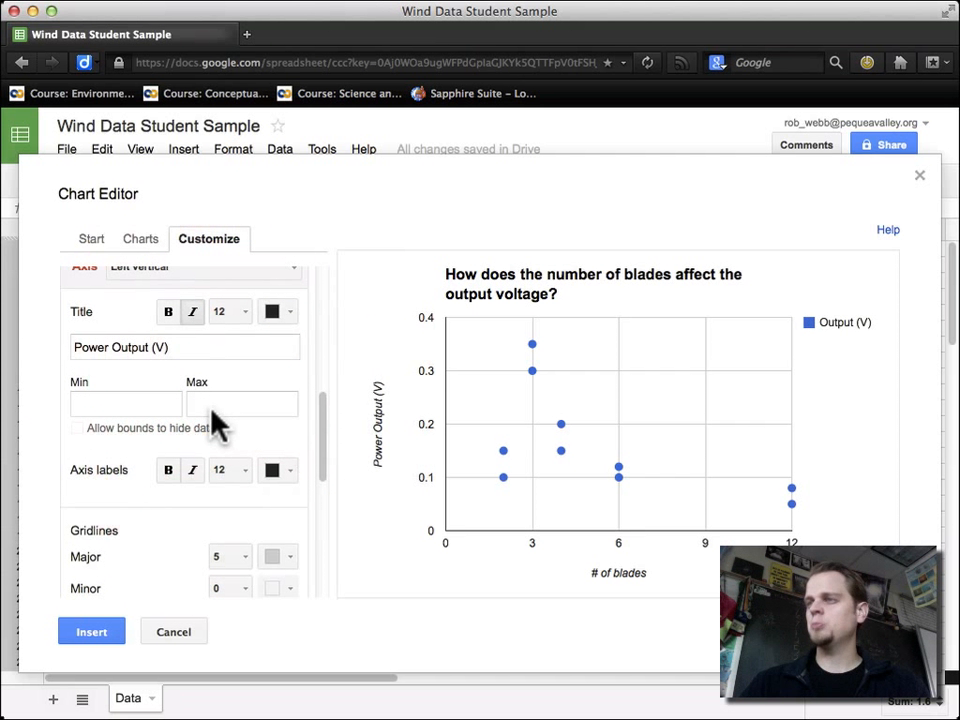
Change the color of the Output (V) points to dark orange.
scroll(214, 420, down, 2)
scroll(213, 410, down, 5)
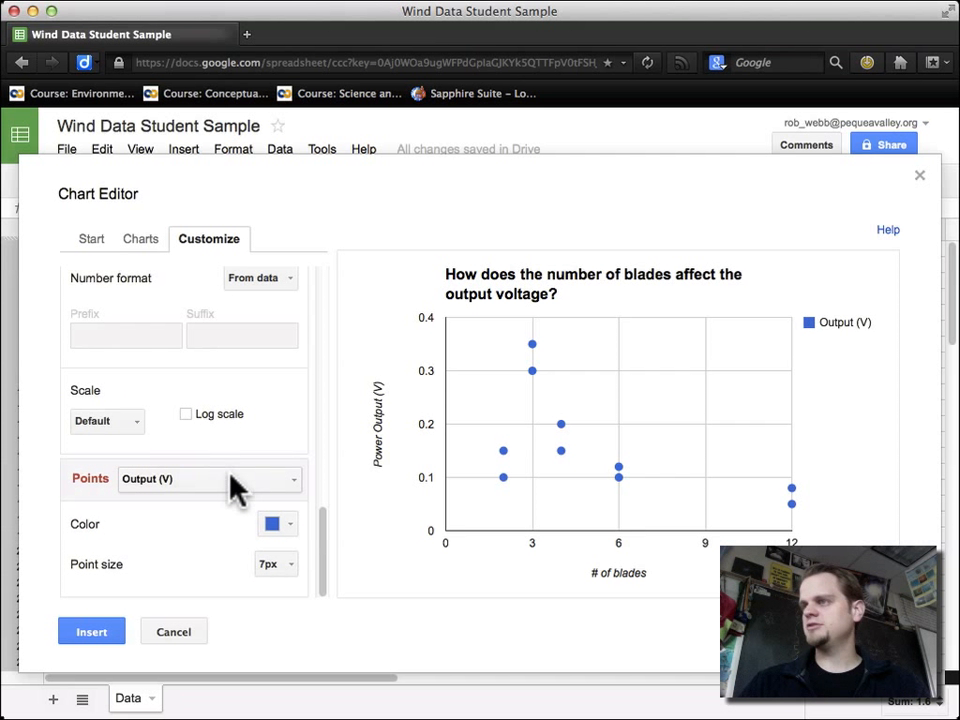
click(235, 488)
click(255, 512)
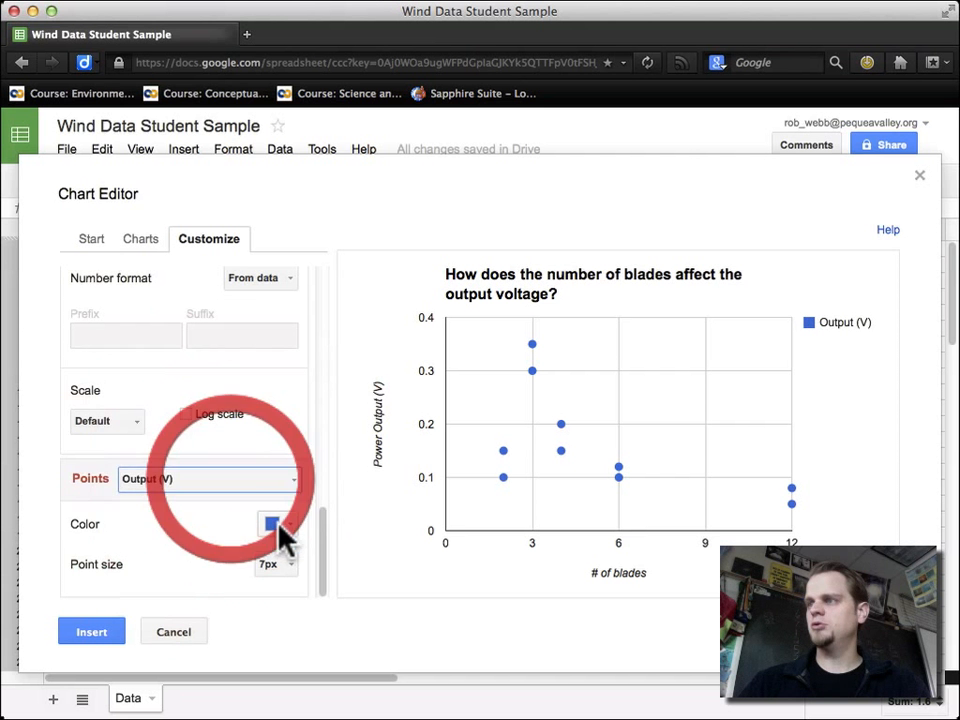
click(290, 524)
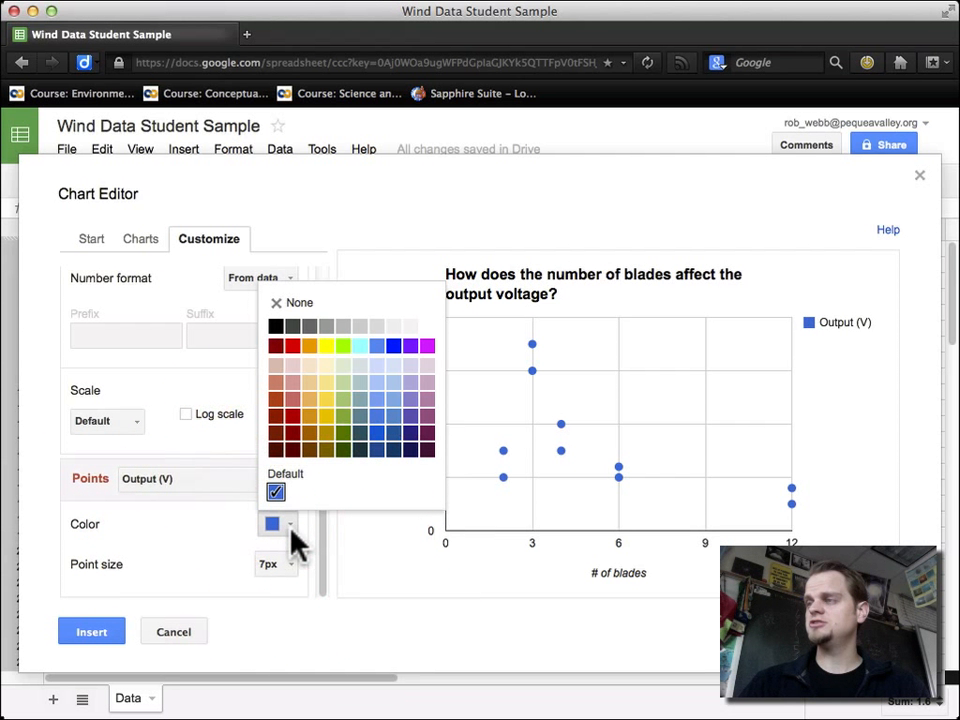
click(308, 414)
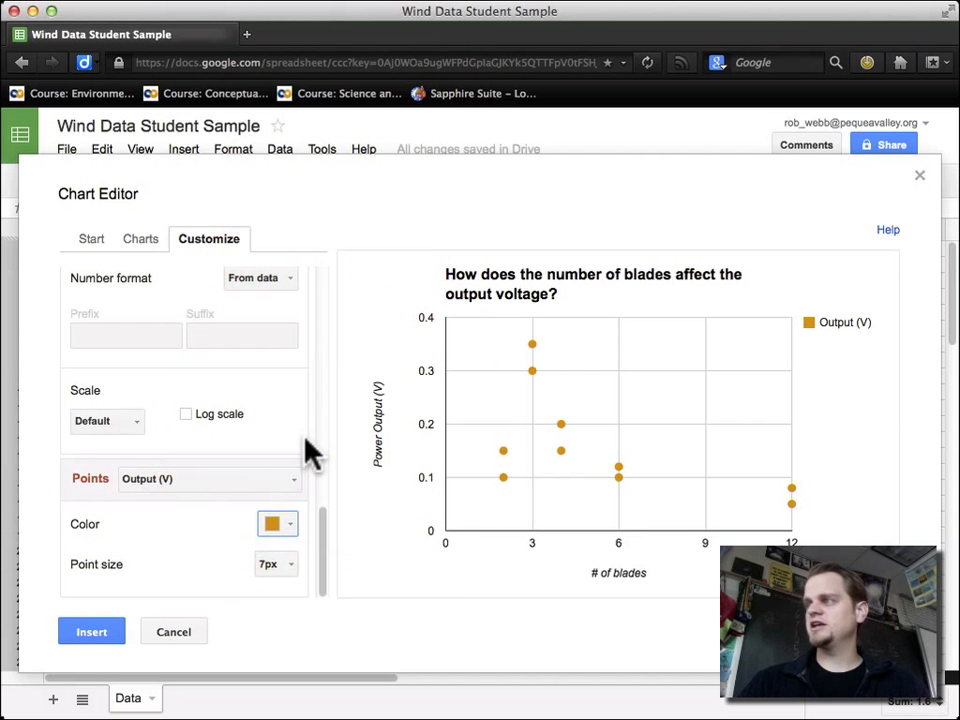
Try a point size of 2px for the Output (V) points and set it back to 7px.
click(289, 568)
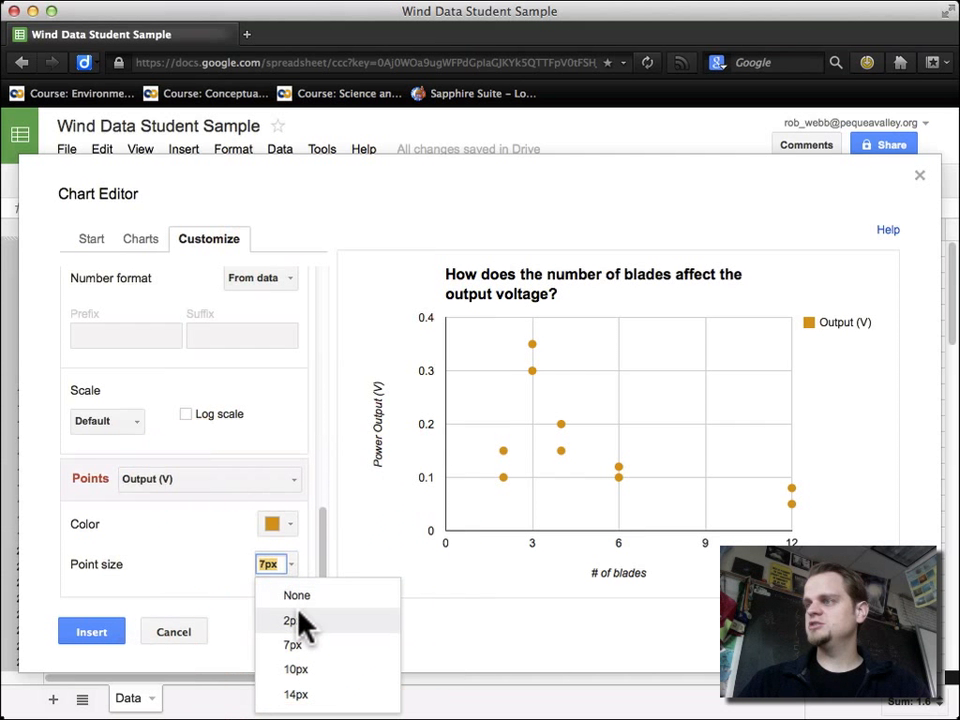
click(300, 621)
click(293, 564)
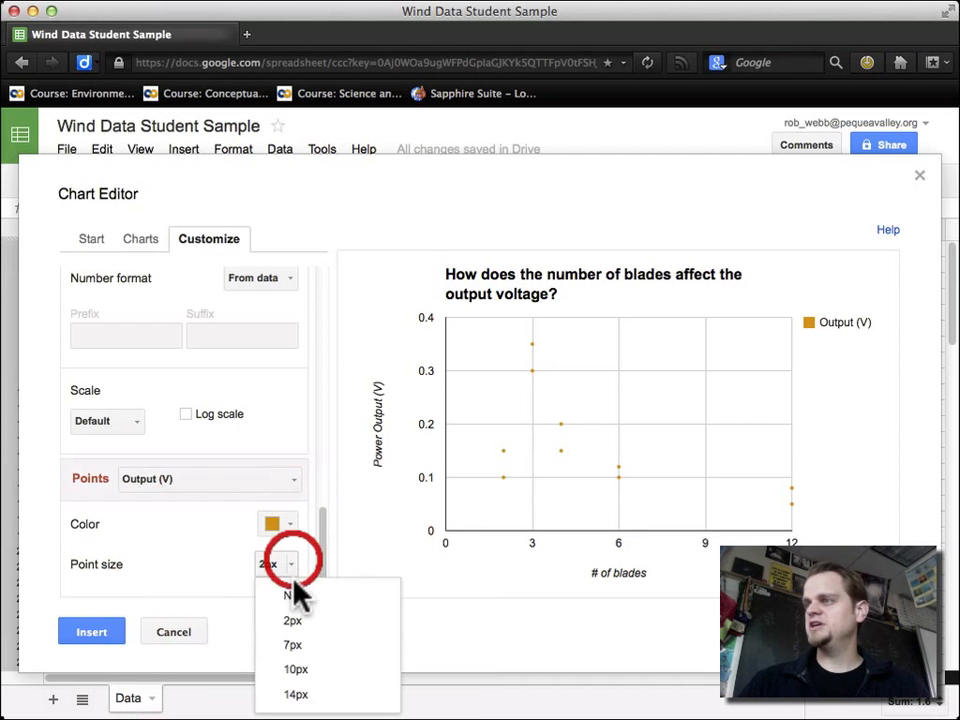
click(294, 645)
scroll(265, 515, up, 5)
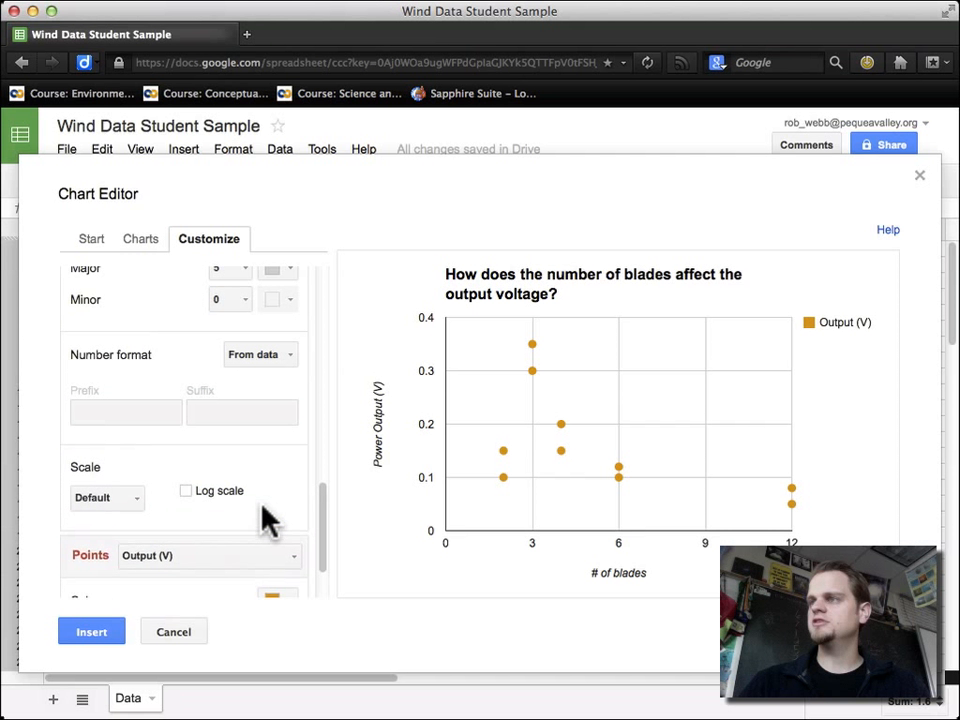
scroll(228, 515, up, 5)
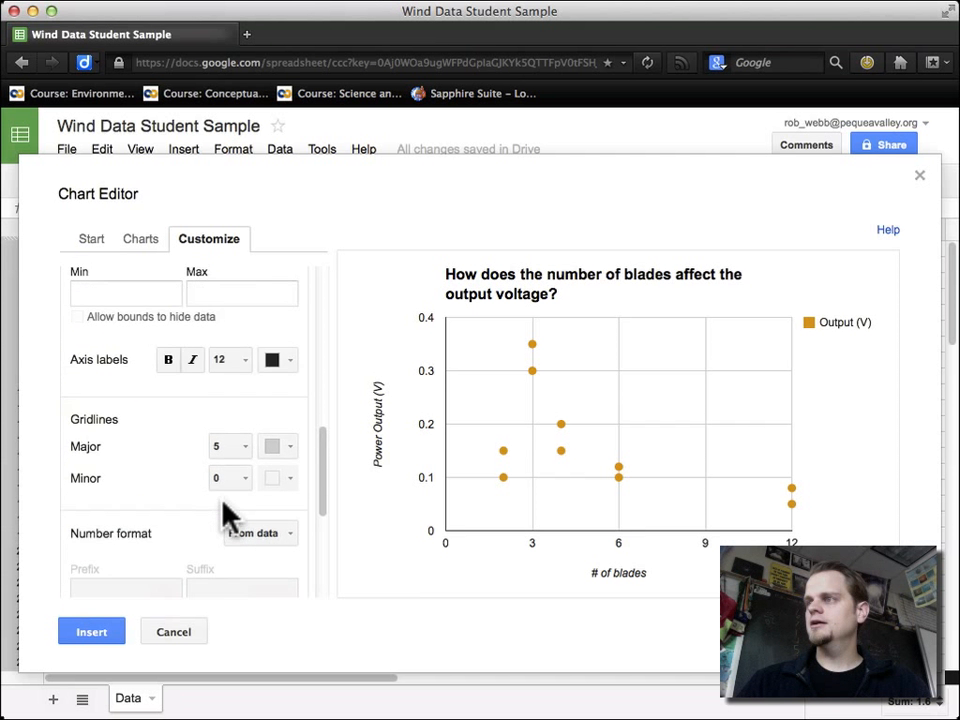
scroll(230, 513, down, 2)
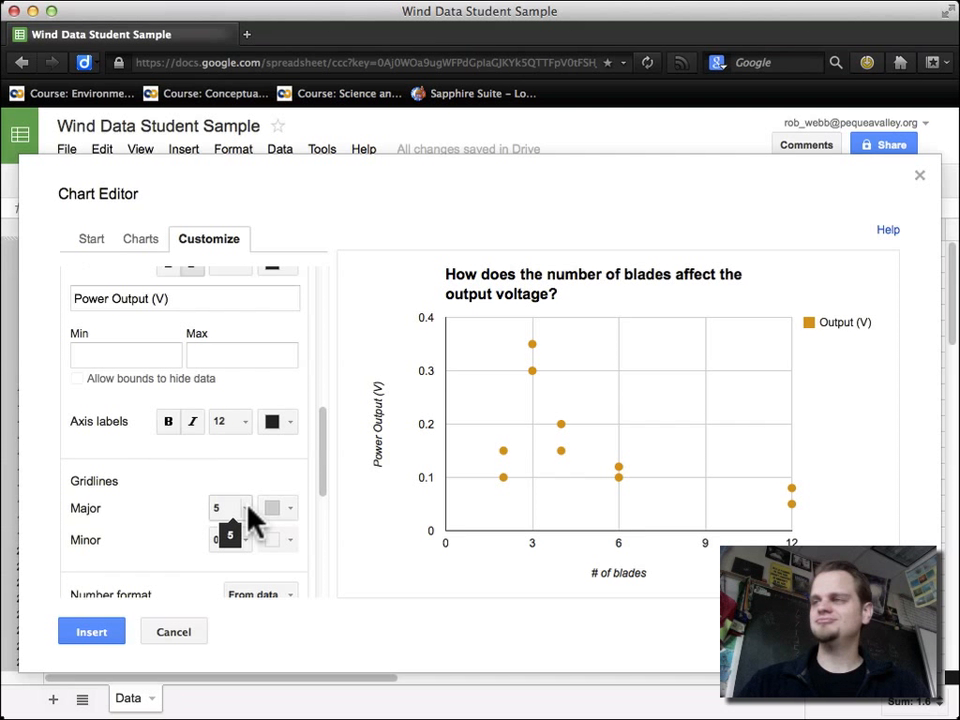
scroll(246, 512, up, 3)
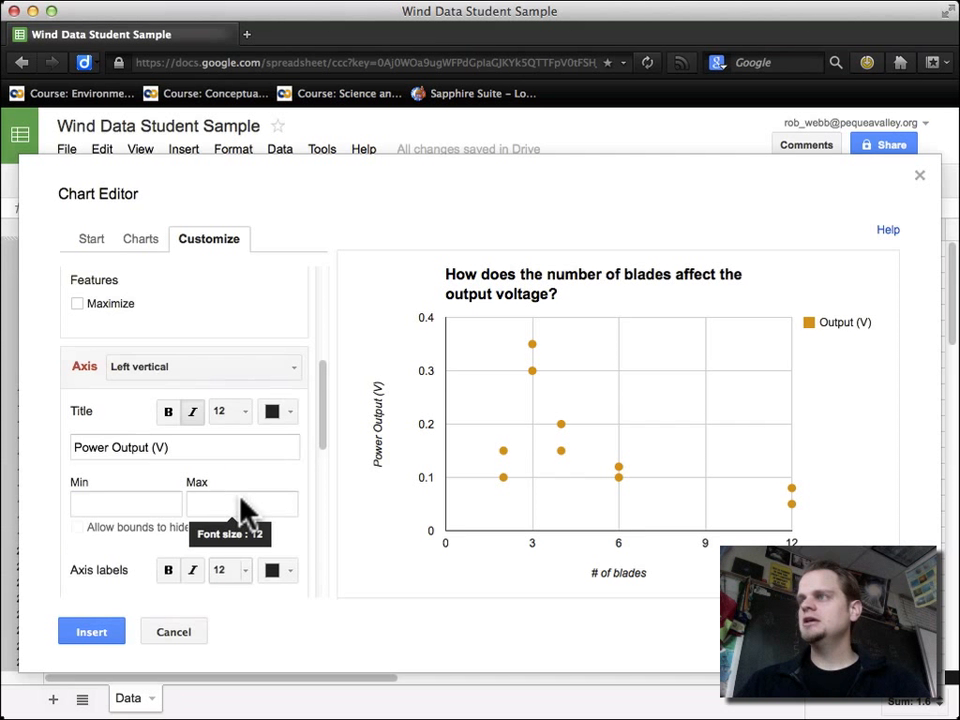
Insert the customized scatter chart into the Data sheet.
scroll(240, 510, up, 6)
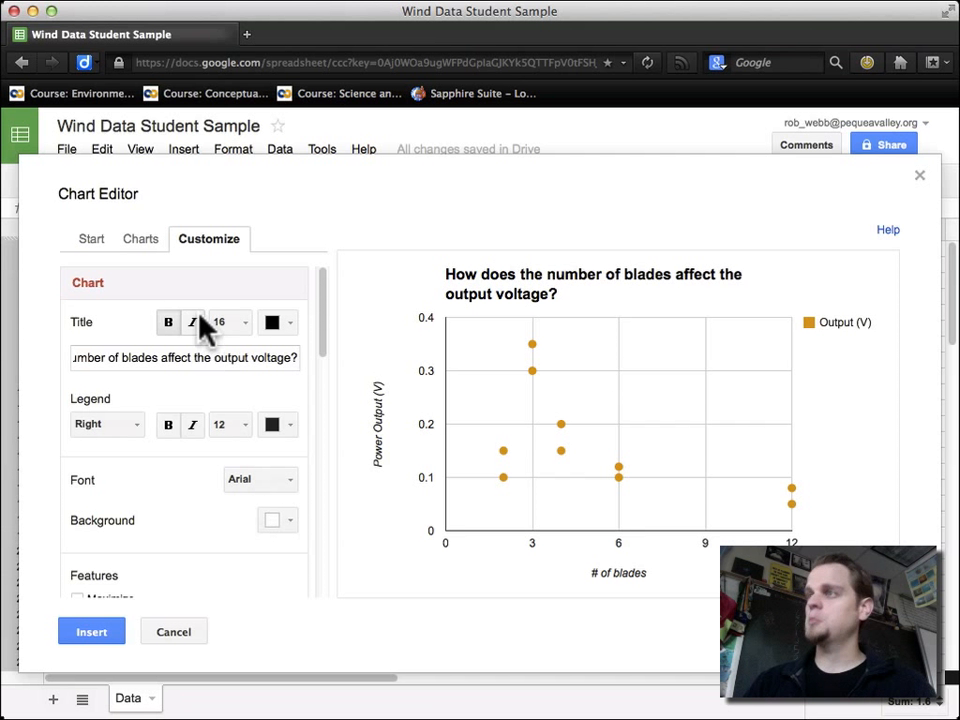
click(118, 643)
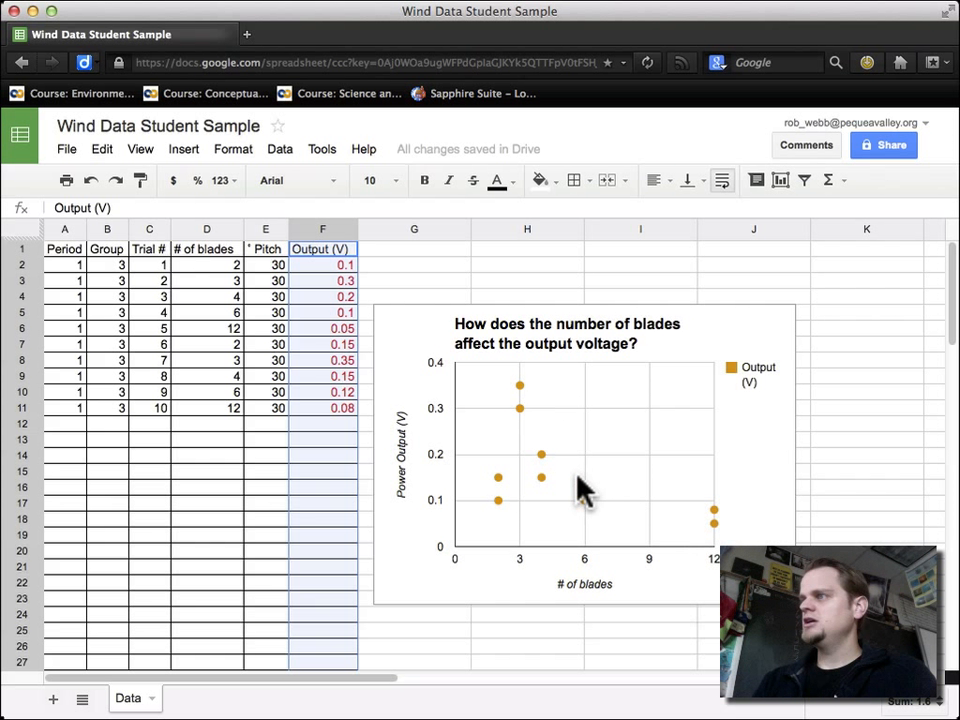
Reopen the inserted chart in the advanced chart editor and update it without altering any settings.
click(746, 343)
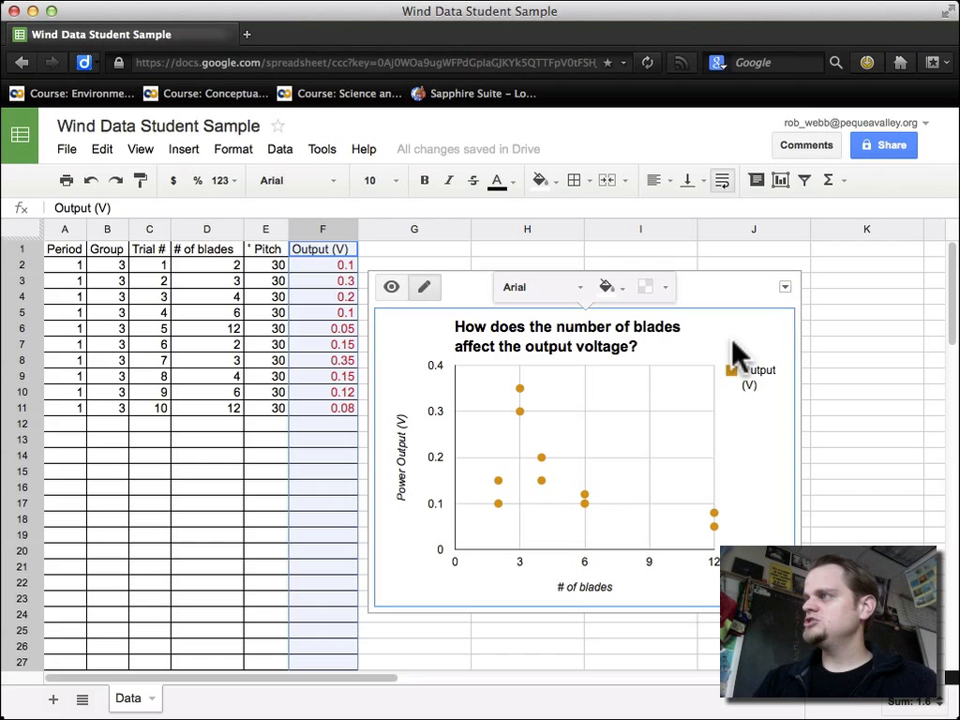
click(785, 288)
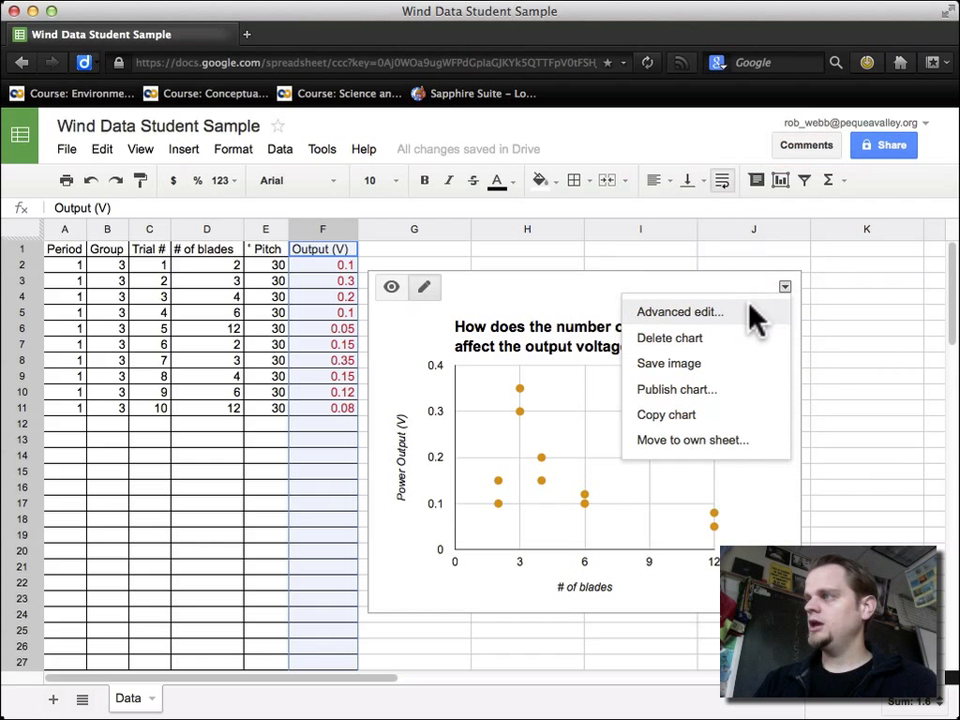
click(723, 314)
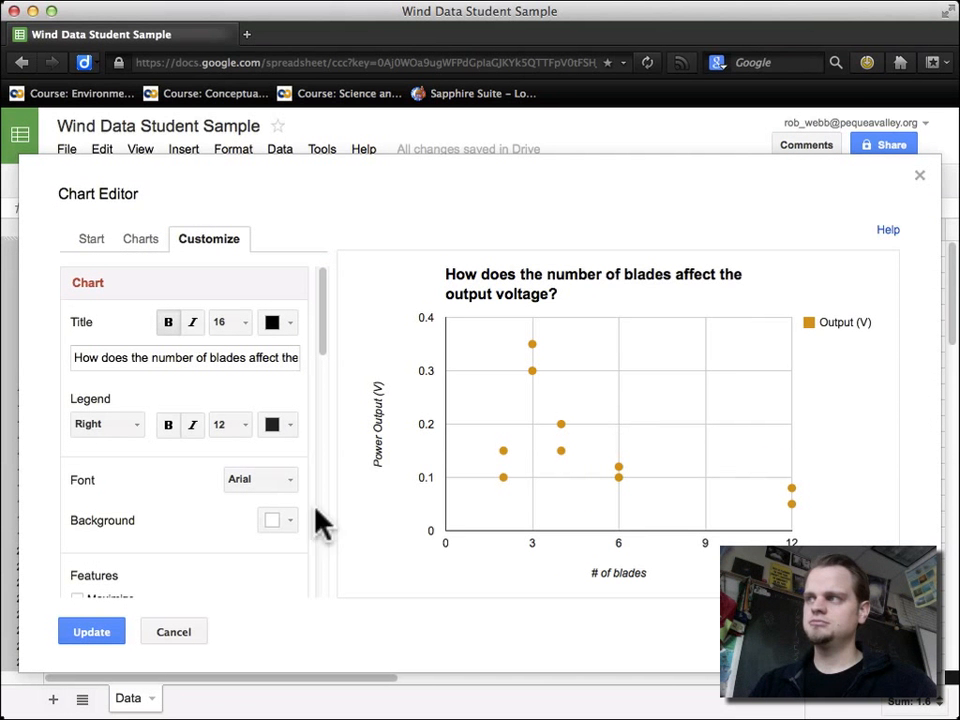
click(89, 632)
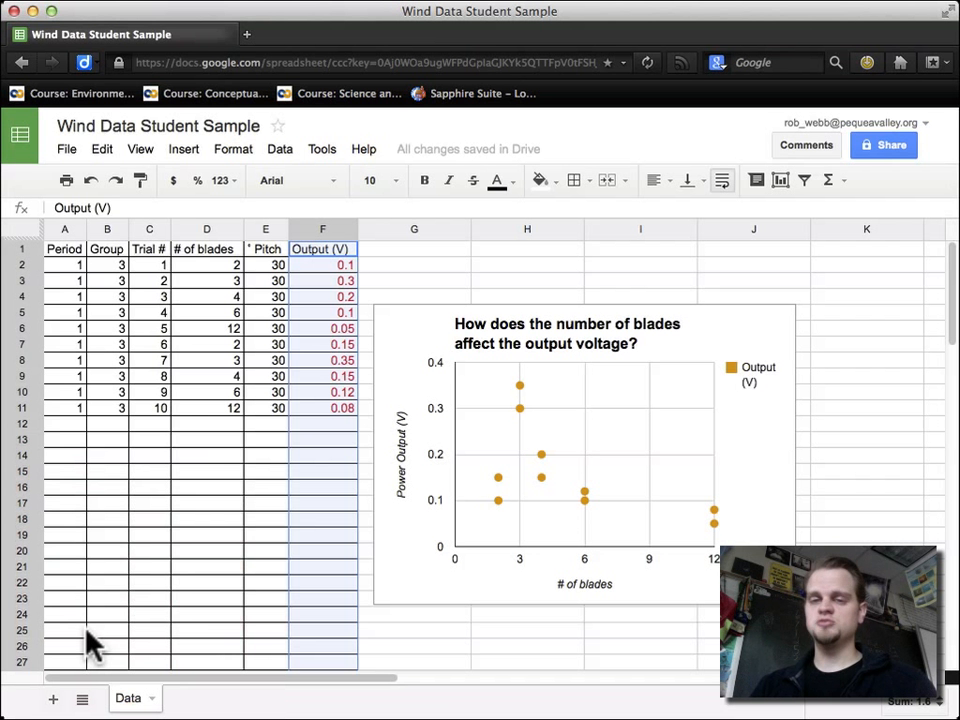
Move the chart from the Data sheet to its own sheet, checking the Data sheet and returning to the chart.
click(772, 325)
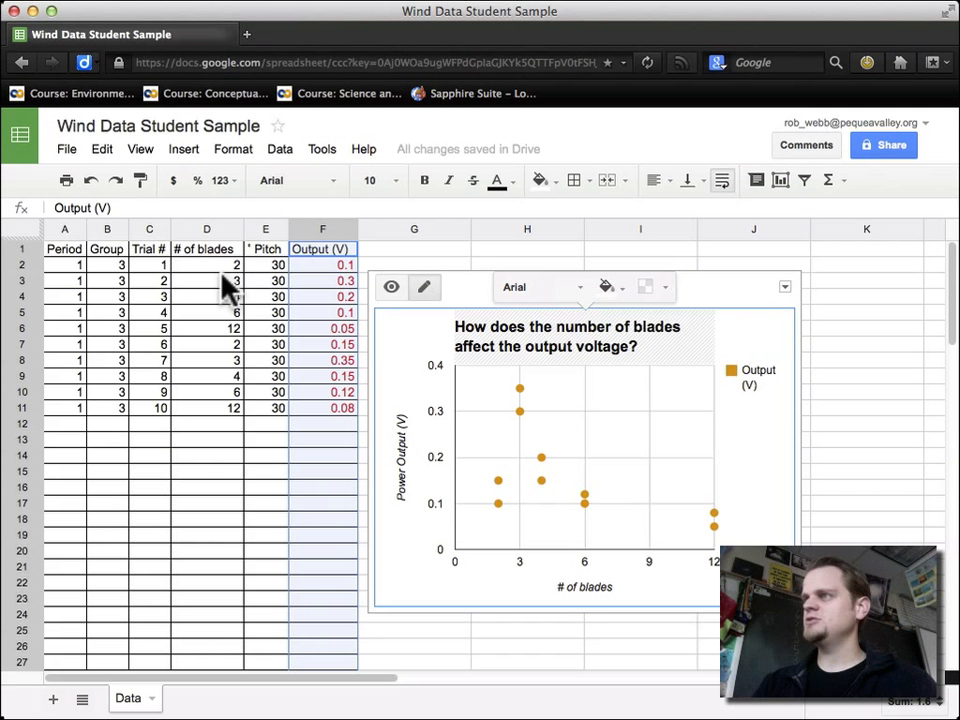
click(785, 287)
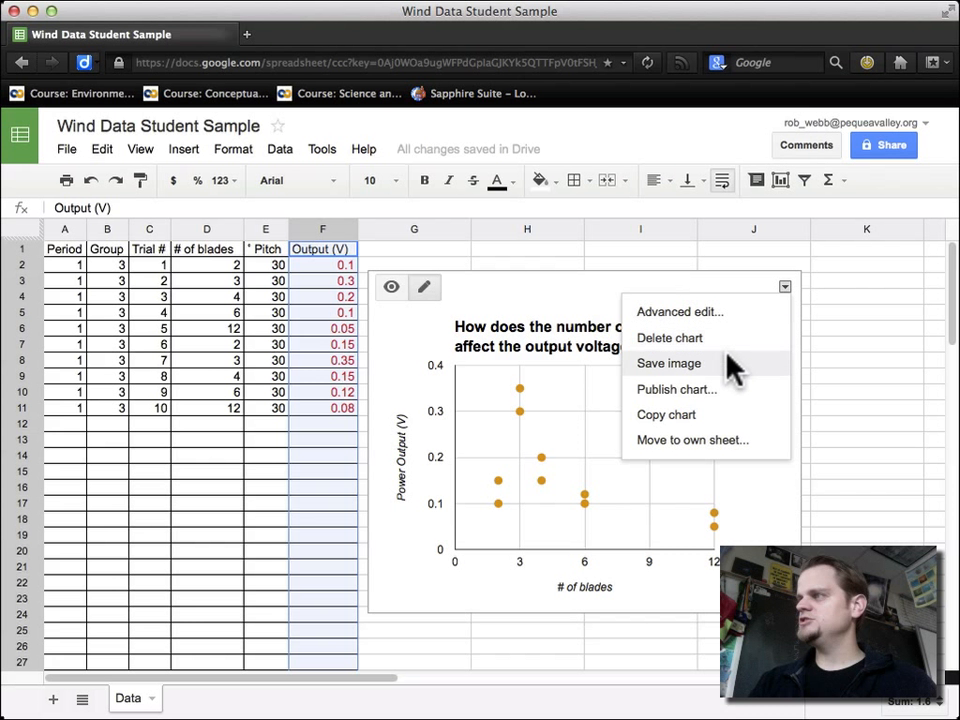
click(708, 452)
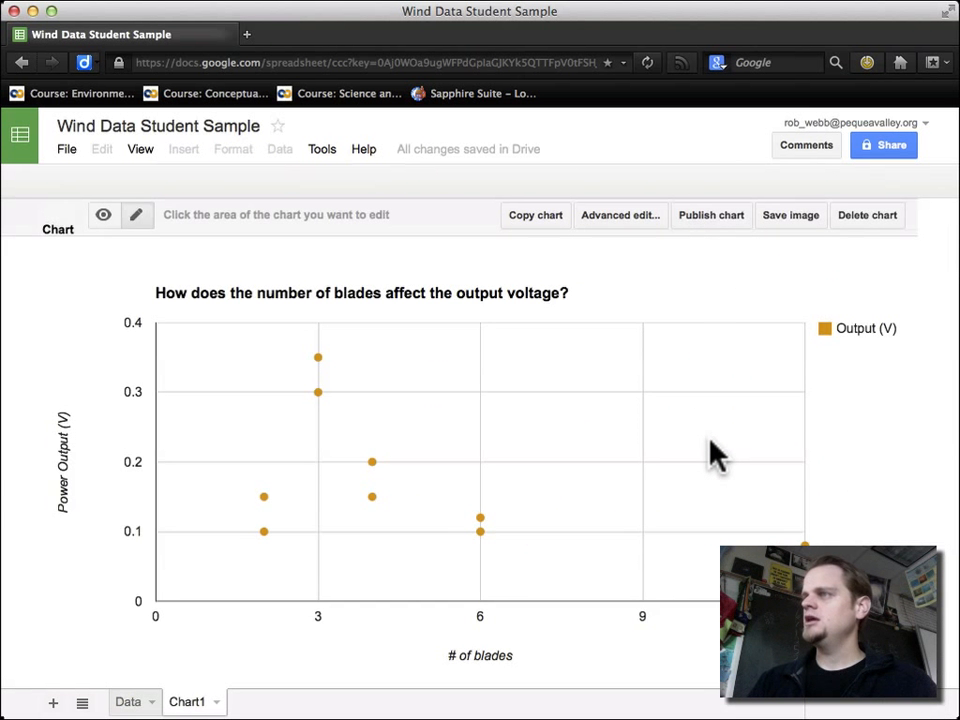
click(130, 702)
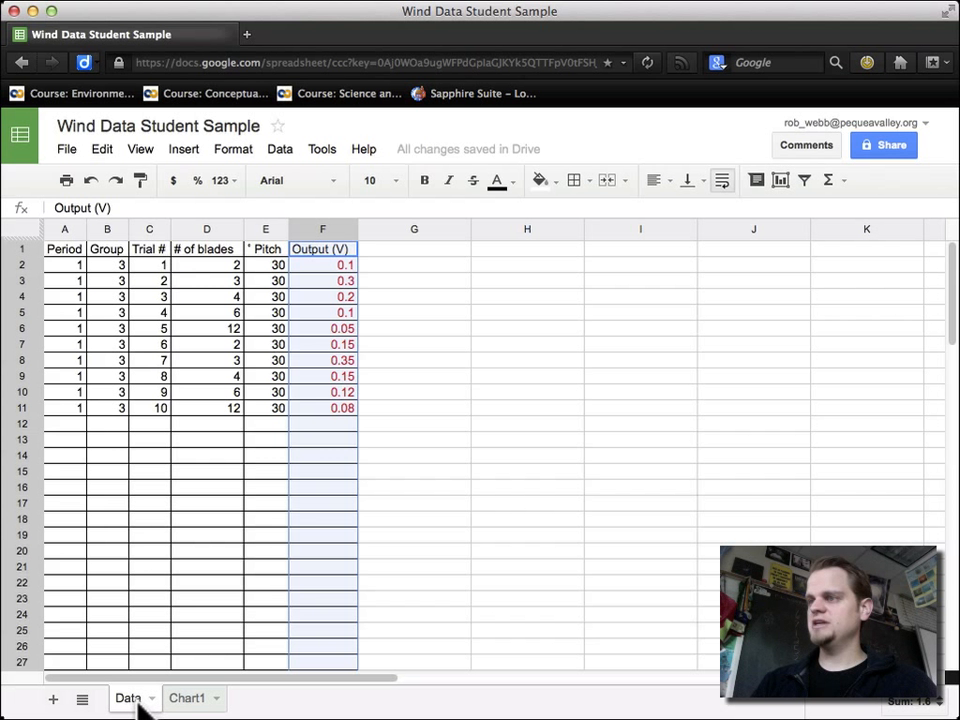
click(195, 703)
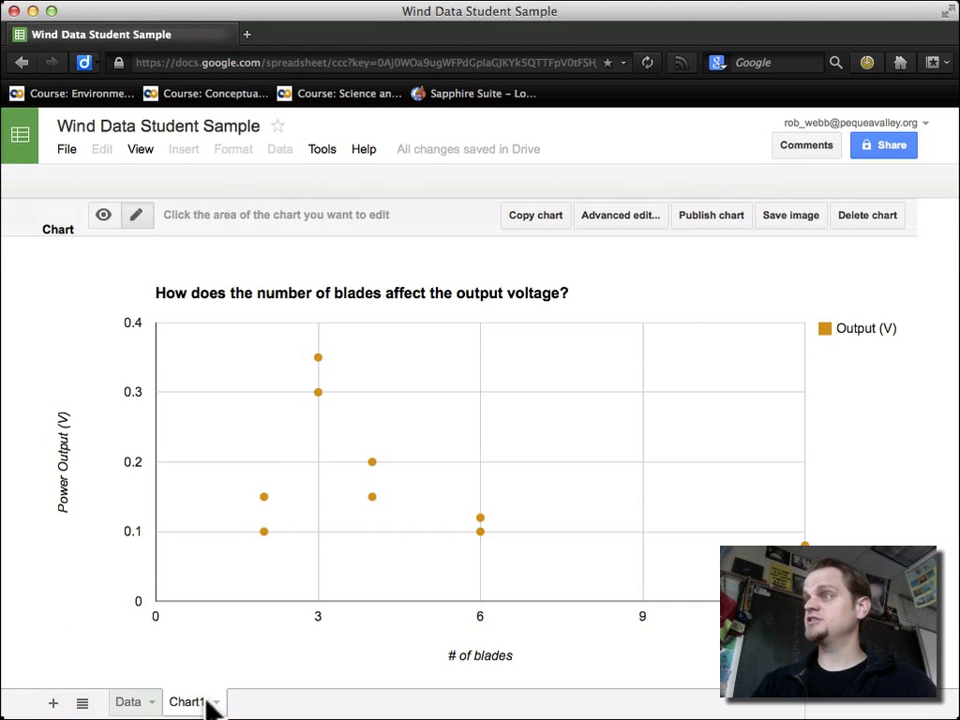
Rename the chart's sheet to "Graph Blades vs. Output" and switch to the Data sheet and back to the graph.
click(216, 703)
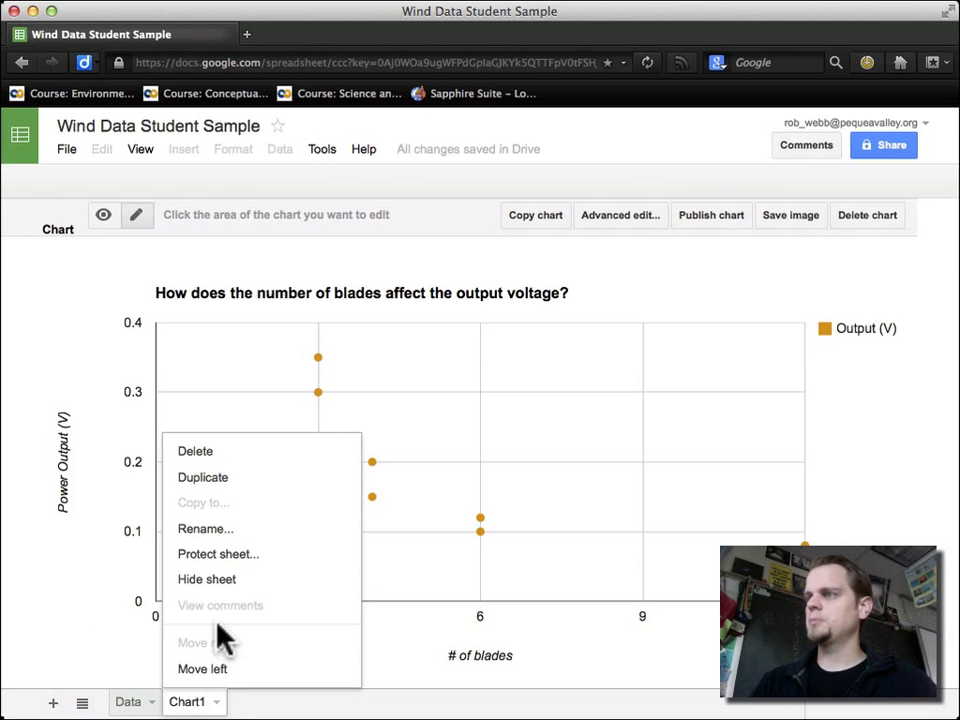
click(214, 530)
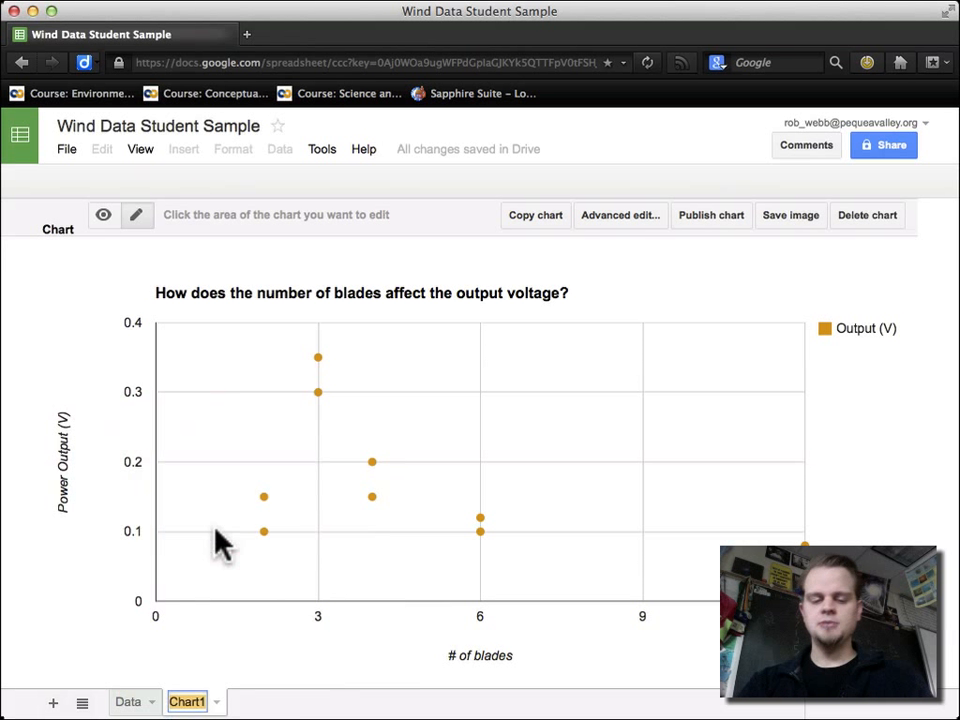
text(Graph)
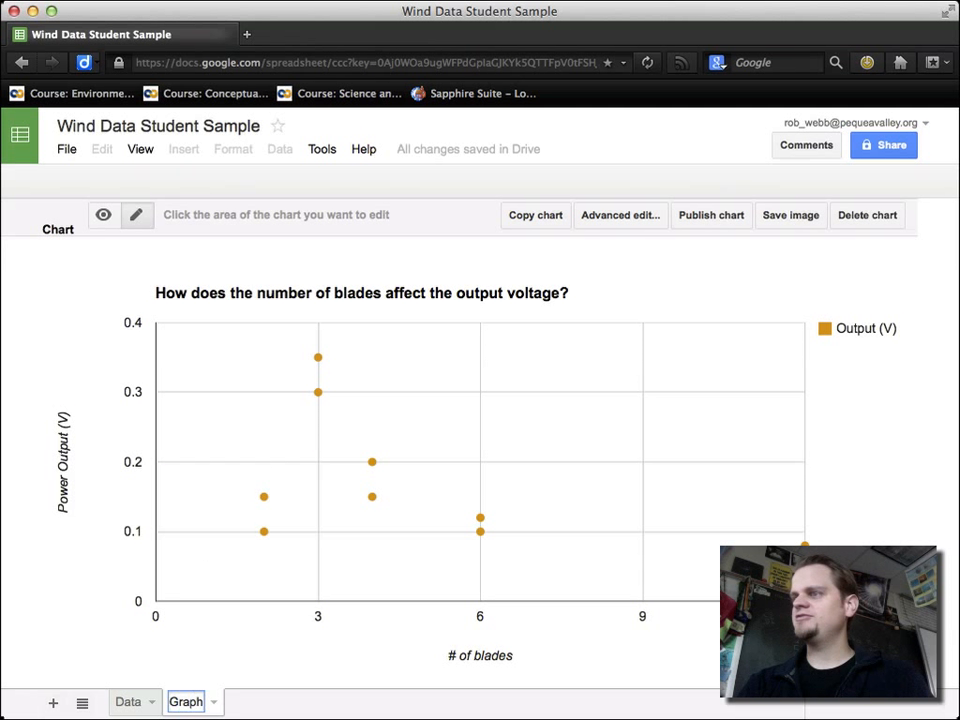
text( Blad)
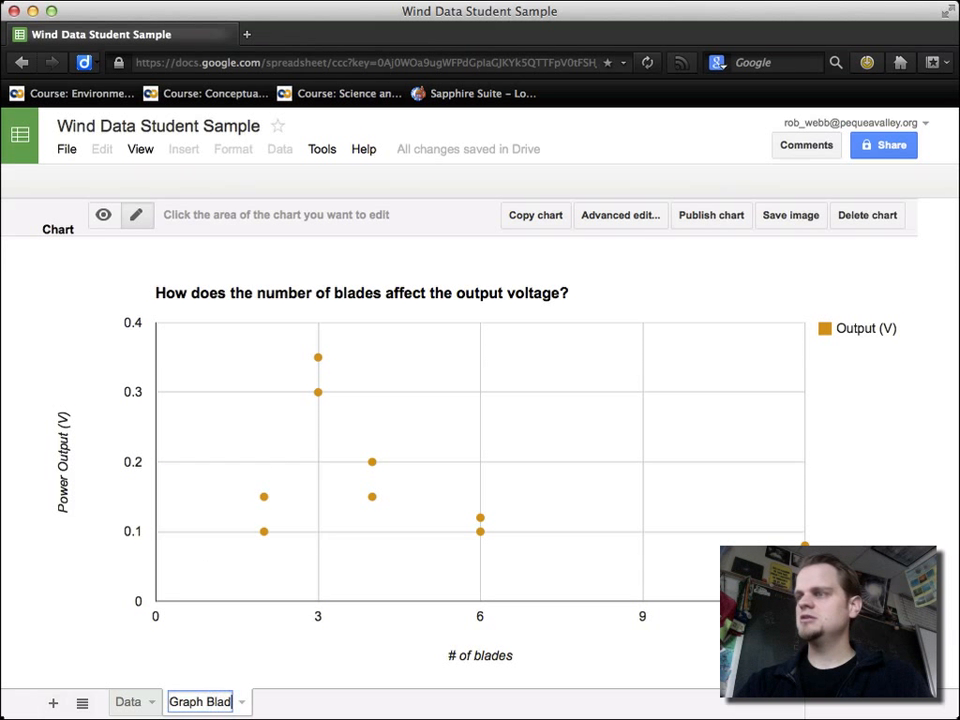
text(es vs. )
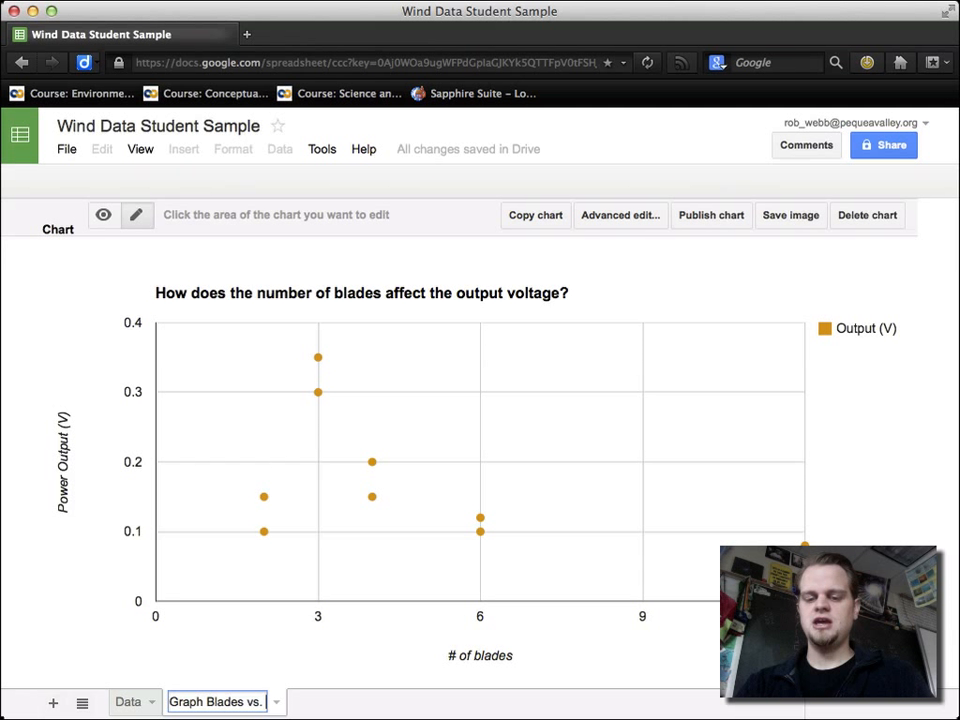
text(Output)
key(Return)
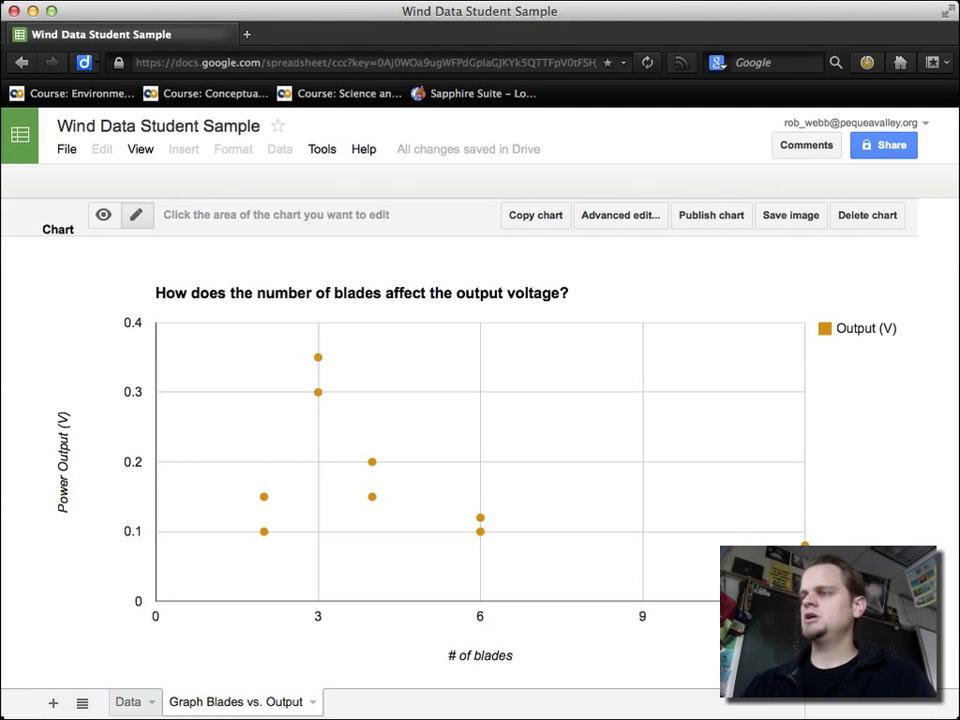
click(128, 702)
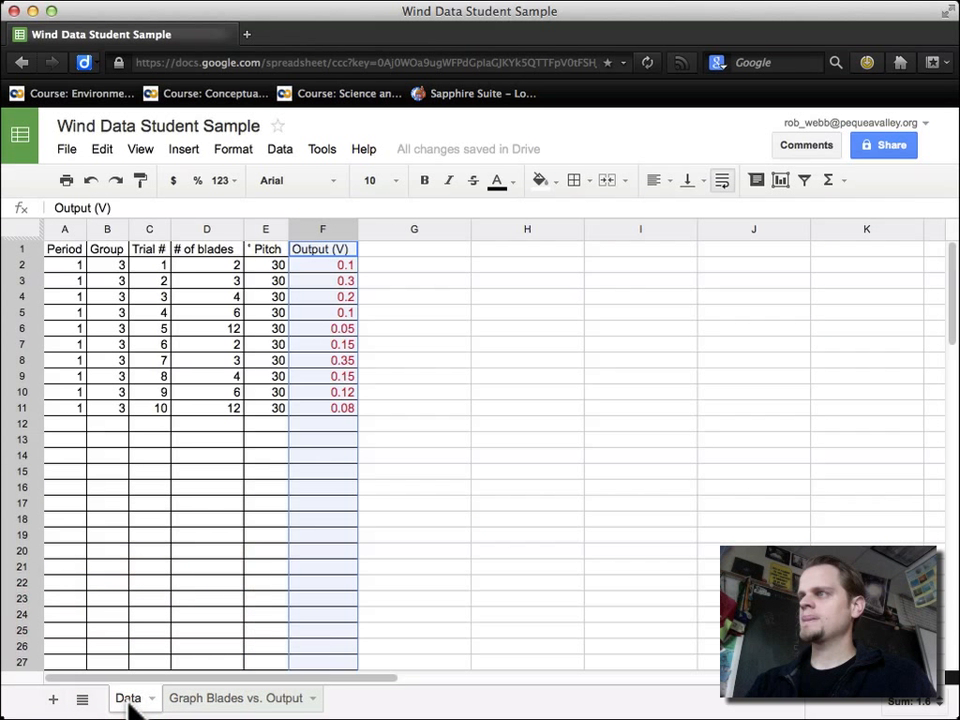
click(181, 700)
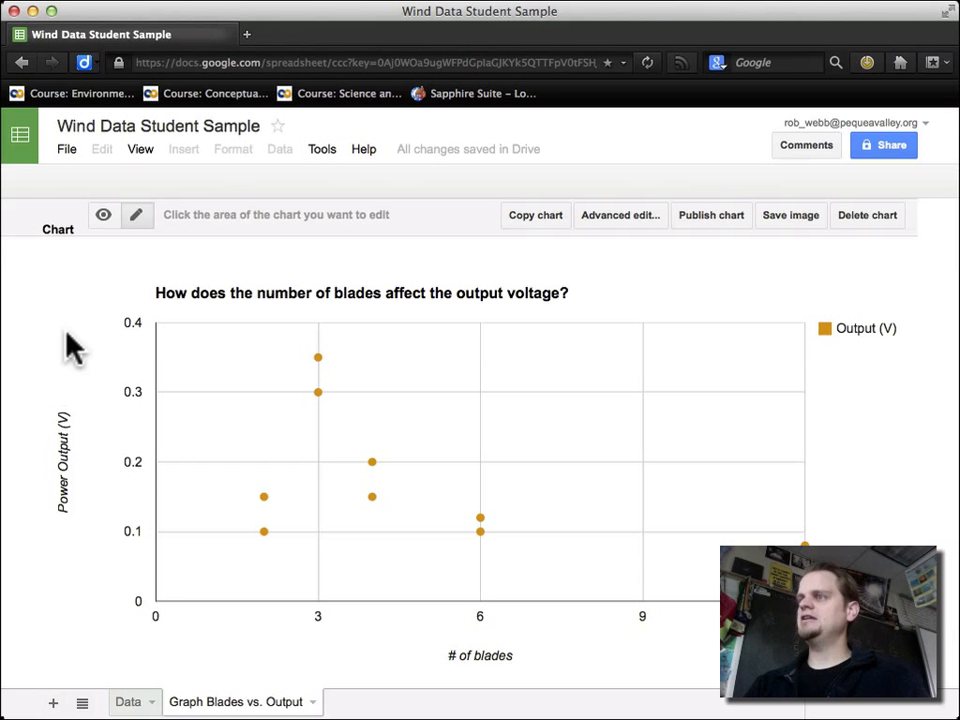